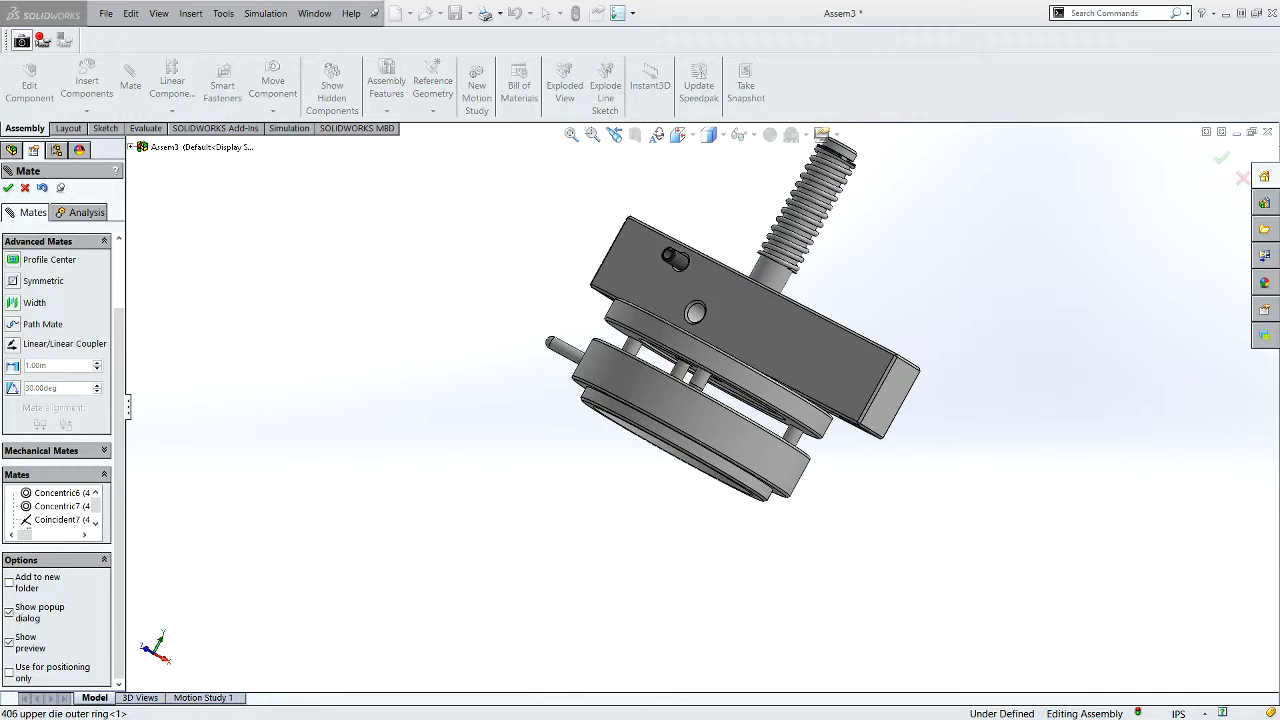
# - Switch to the Word document, examine the upper die exploded view and parts list for the remaining components, and return to SolidWorks
pyautogui.moveTo(0, 180)
pyautogui.mouseDown()
pyautogui.moveTo(221, 173)
pyautogui.moveTo(478, 68)
pyautogui.mouseUp()
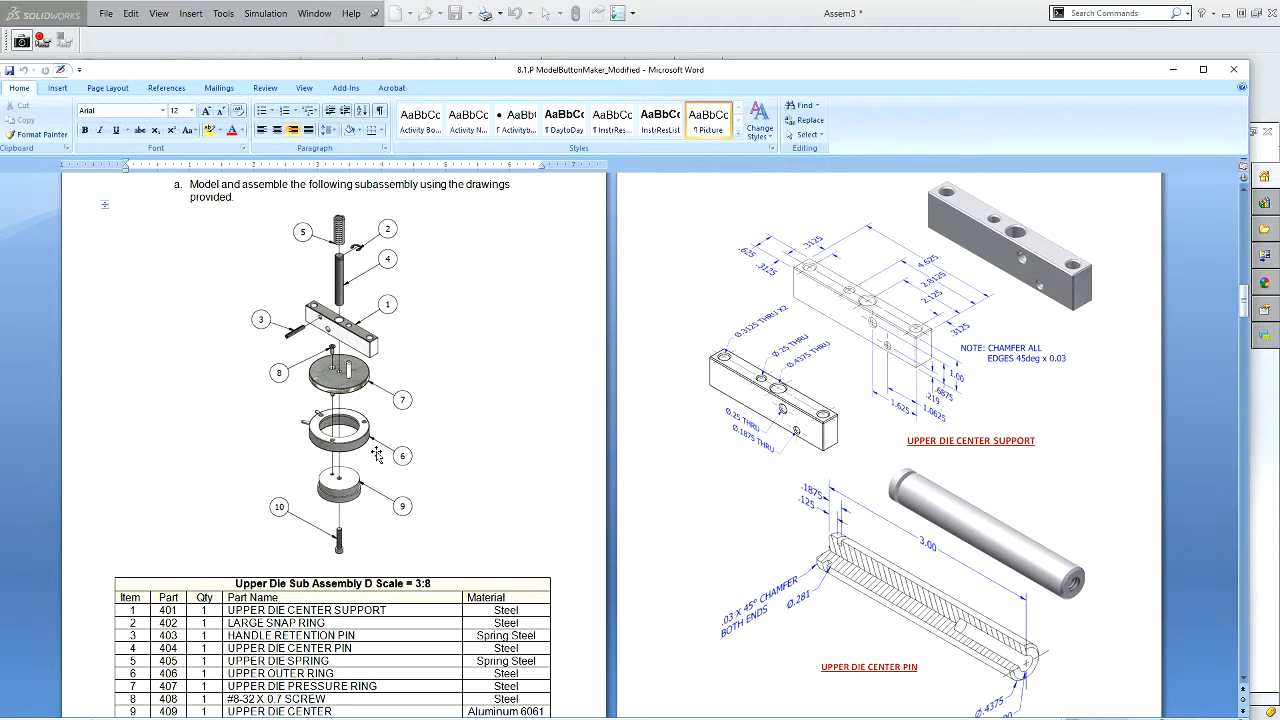
pyautogui.scroll(-1, 367, 488)
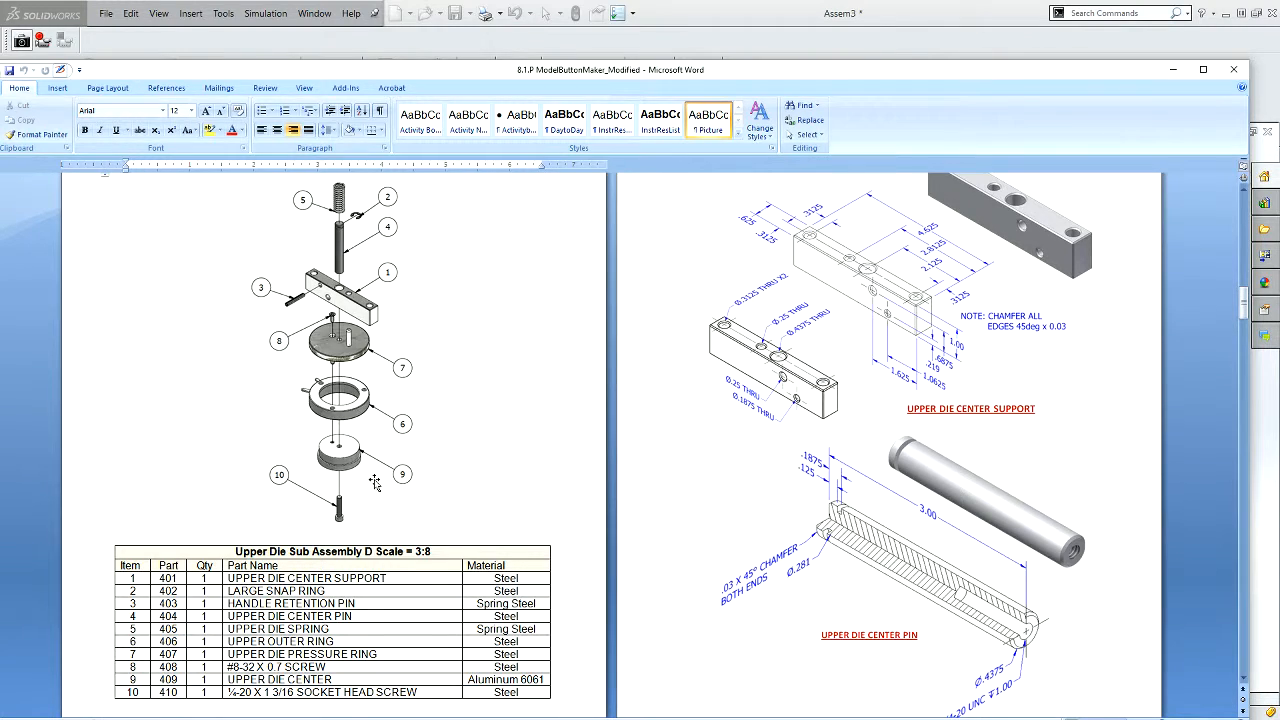
pyautogui.scroll(-2, 374, 483)
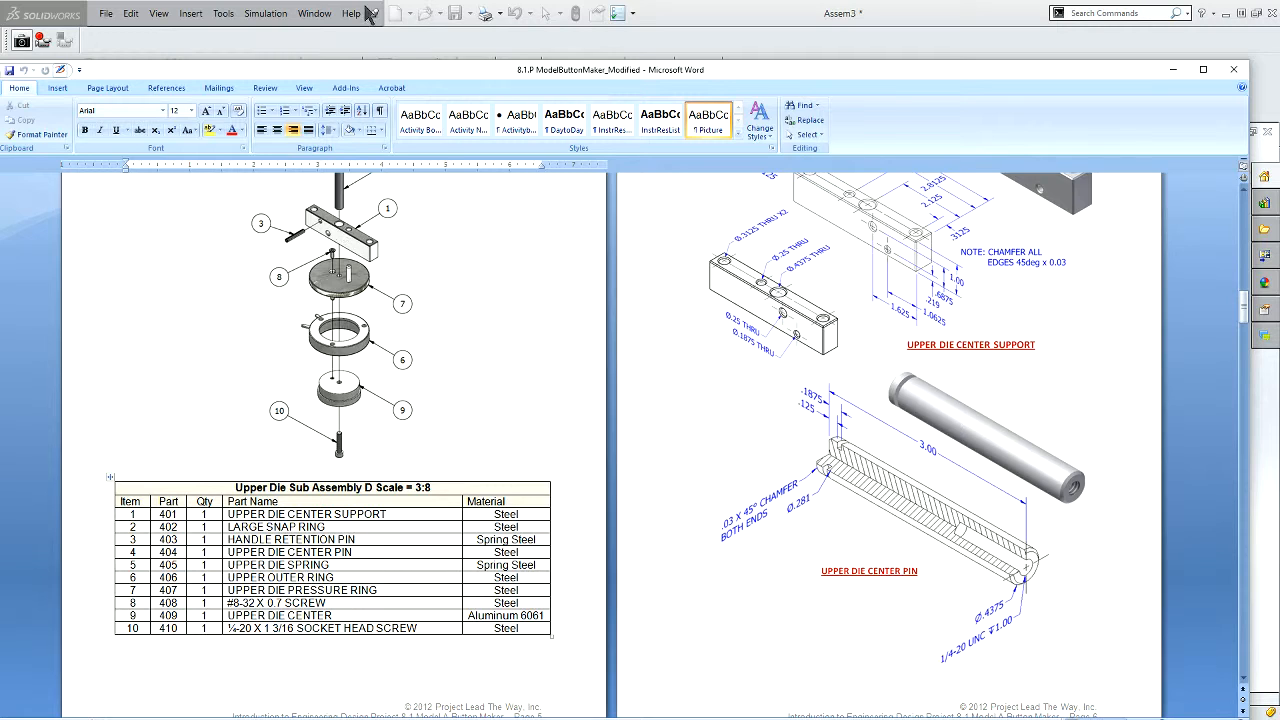
pyautogui.click(380, 45)
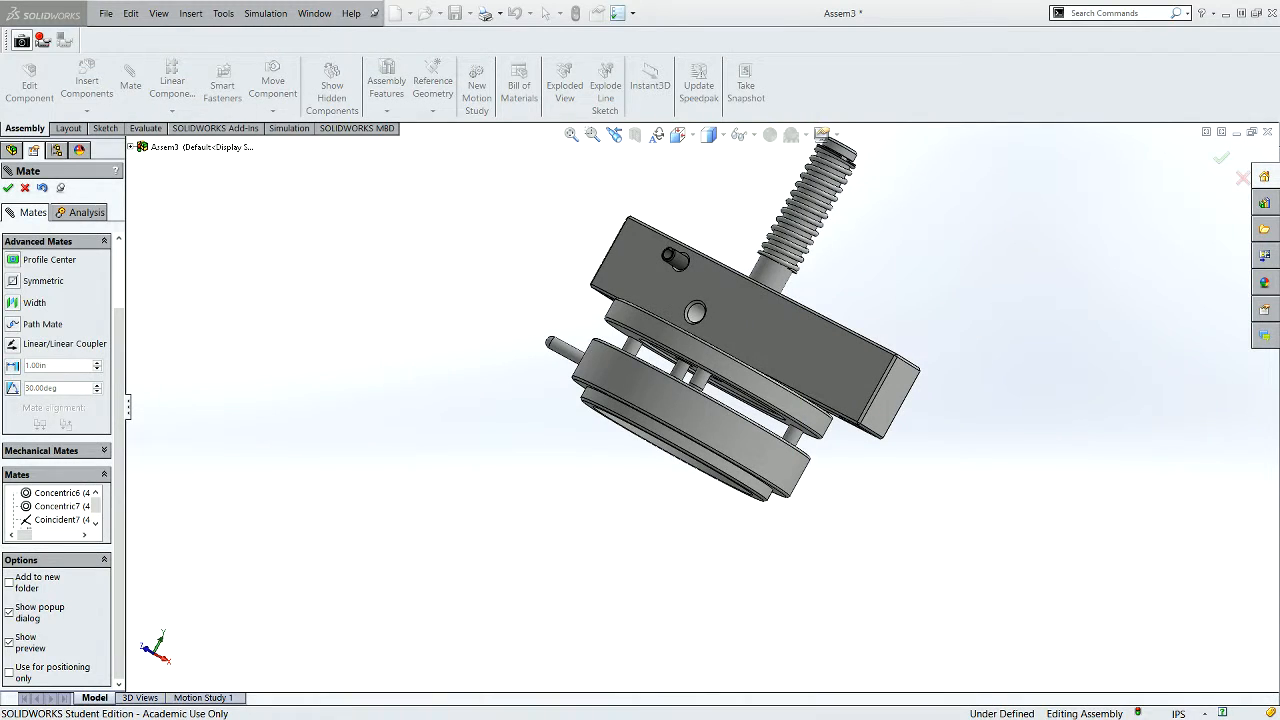
# - Insert the parts 409 upper die center and 410 1_4x1 socket head into the assembly and place them beside it
pyautogui.click(9, 188)
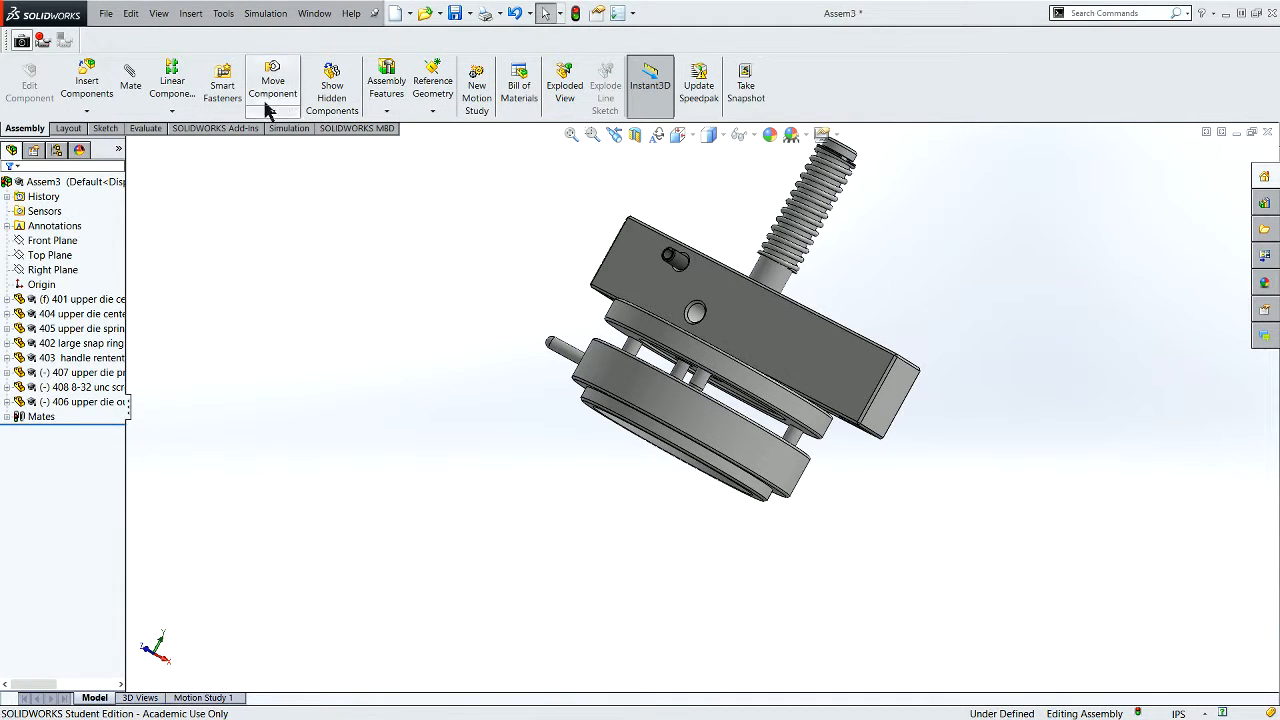
pyautogui.click(98, 90)
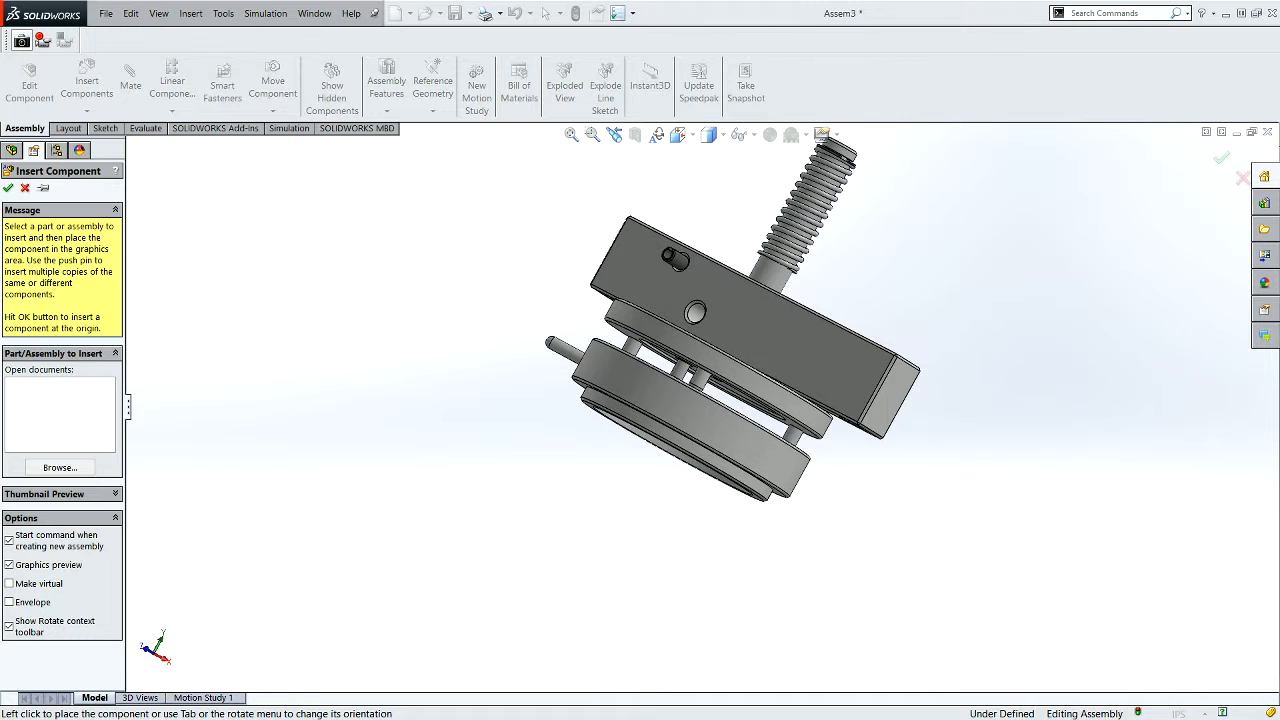
pyautogui.click(60, 468)
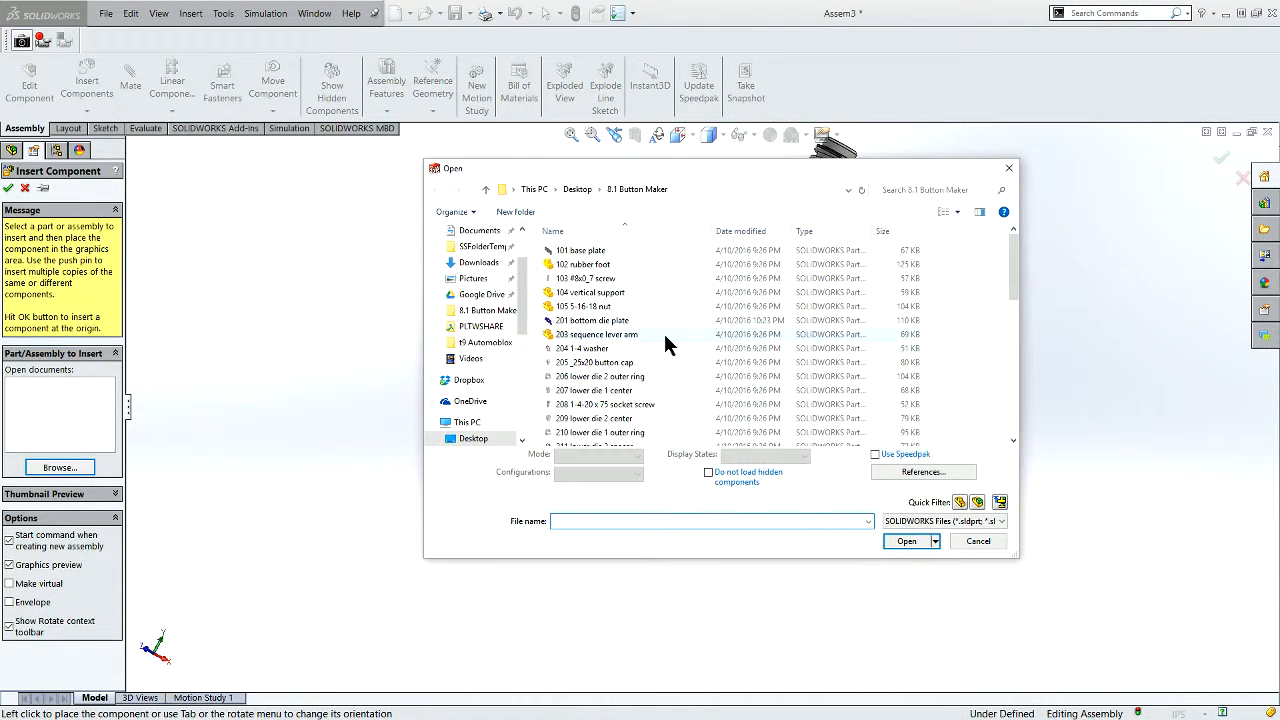
pyautogui.scroll(-7, 615, 360)
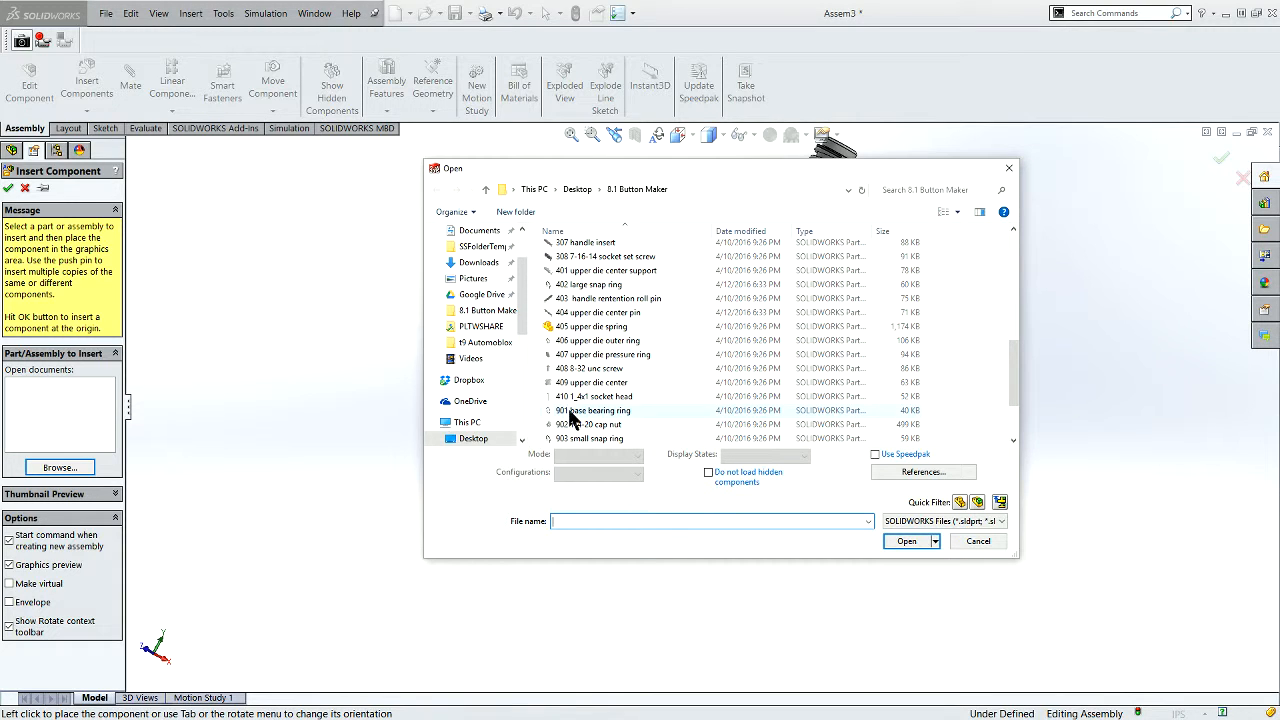
pyautogui.click(569, 386)
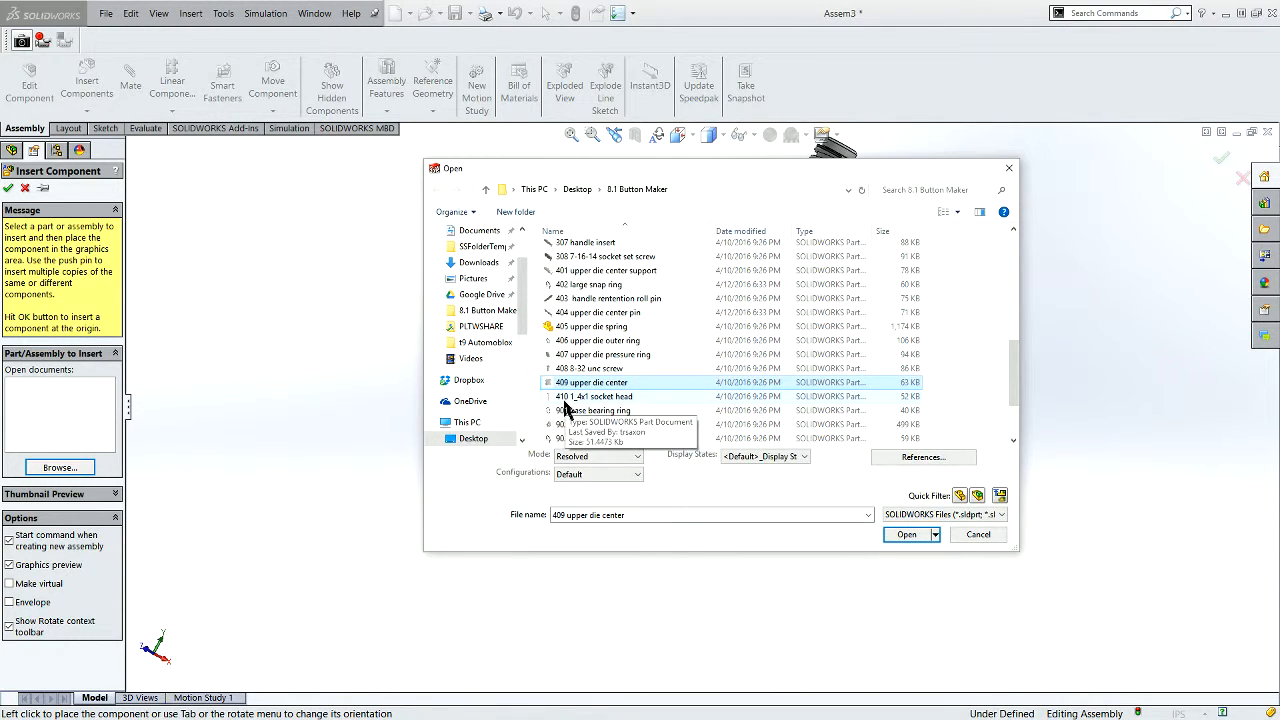
pyautogui.keyDown('ctrl'); pyautogui.click(580, 397); pyautogui.keyUp('ctrl')
pyautogui.click(922, 540)
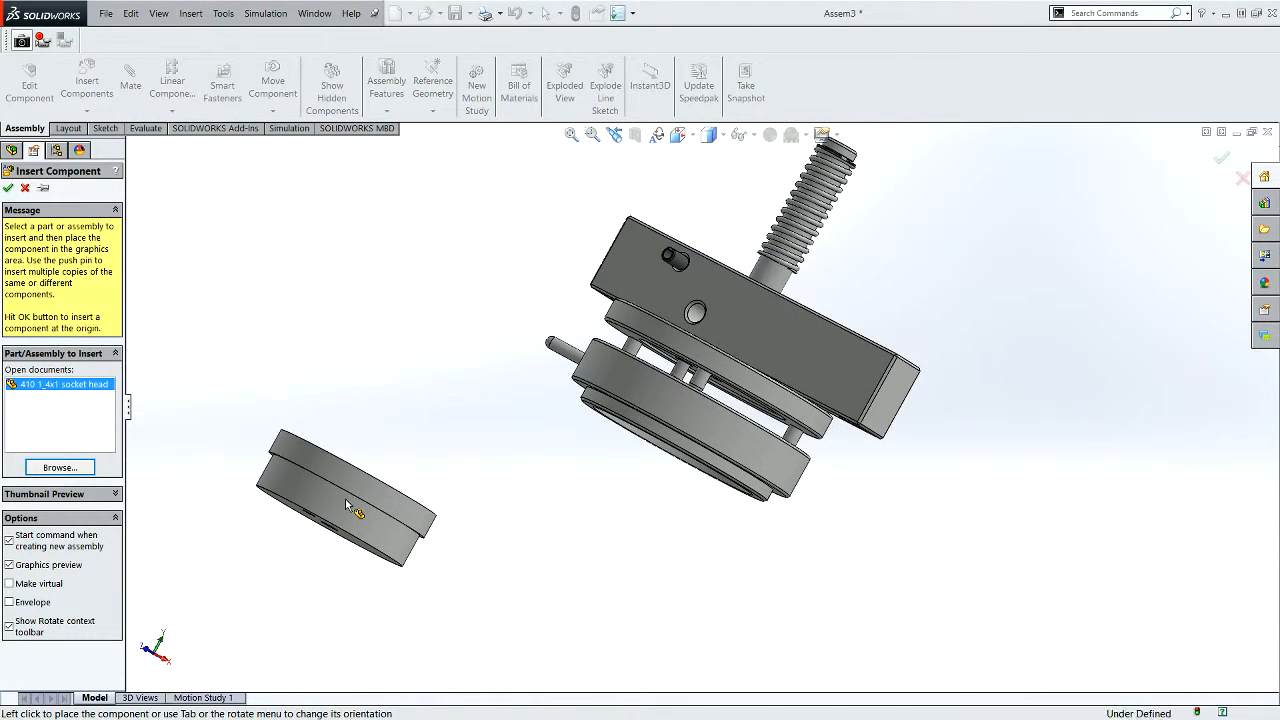
pyautogui.click(344, 499)
pyautogui.click(397, 340)
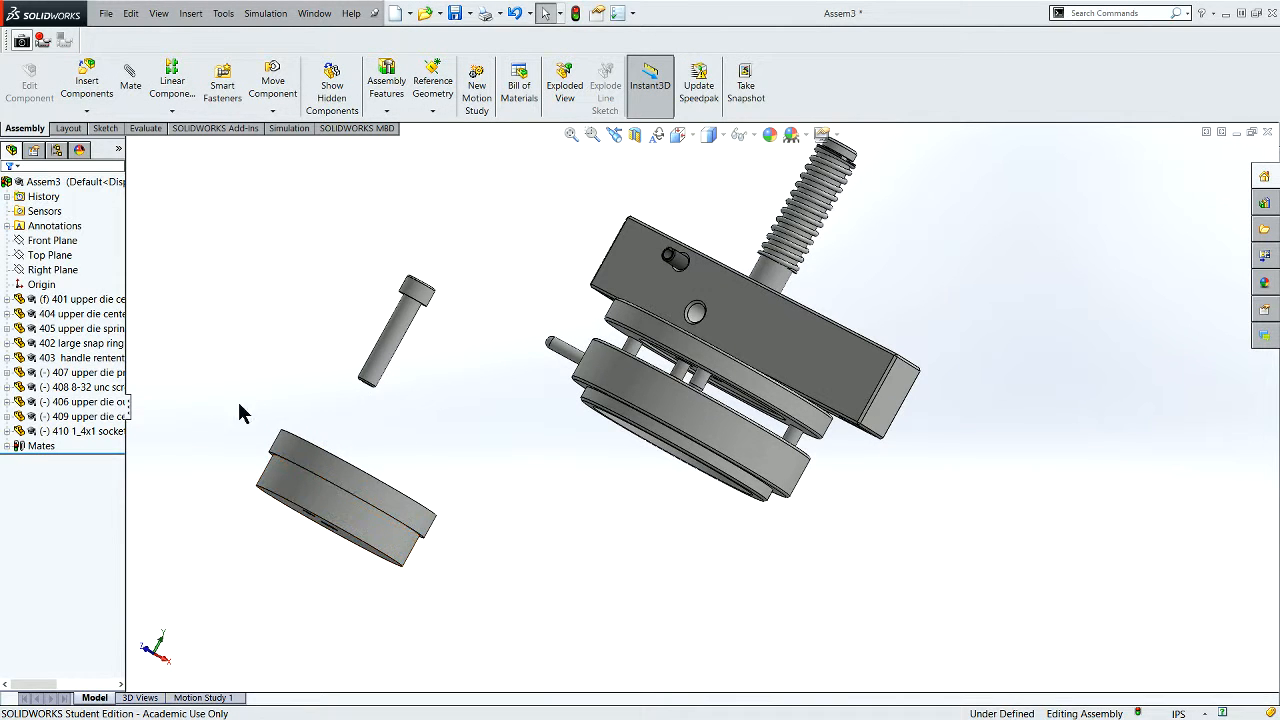
# - Mate the small off-center hole of the 409 upper die center concentric with the 408 8-32 unc screw shank, with the alignment flipped
pyautogui.scroll(-2, 280, 446)
pyautogui.scroll(2, 400, 526)
pyautogui.scroll(-1, 584, 424)
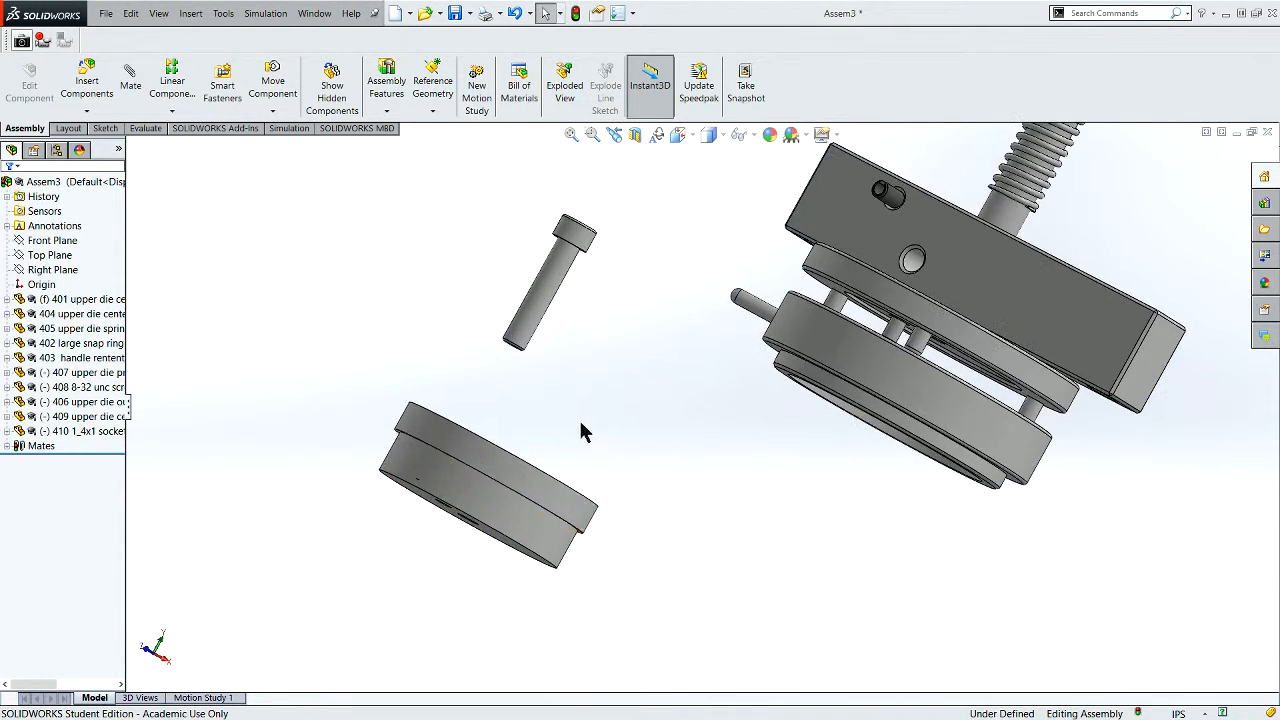
pyautogui.click(485, 500)
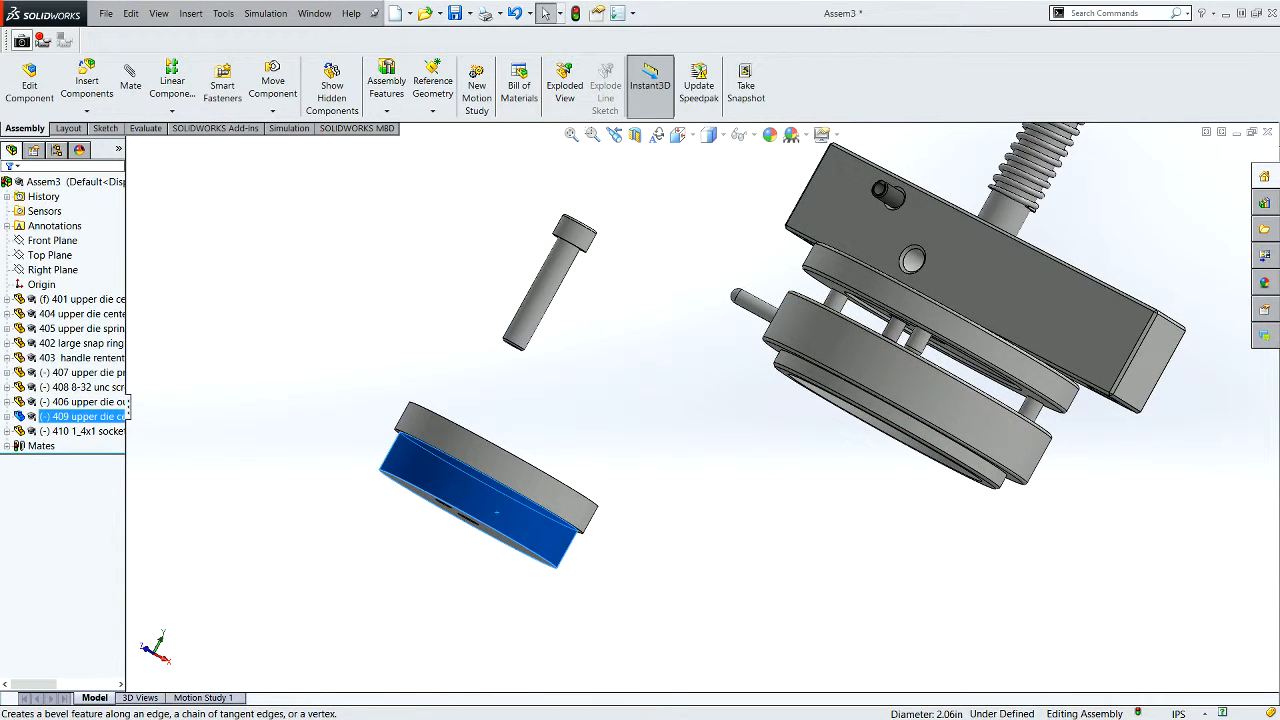
pyautogui.hotkey('ctrl', '7')
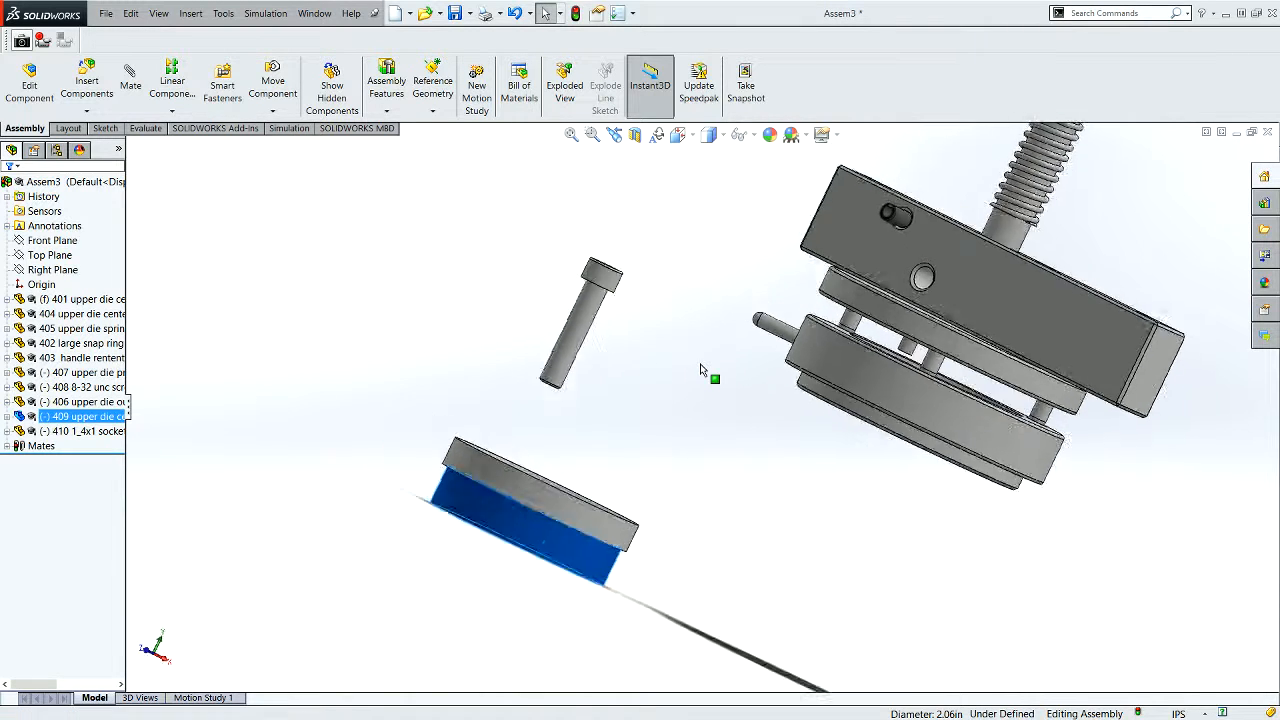
pyautogui.click(630, 584)
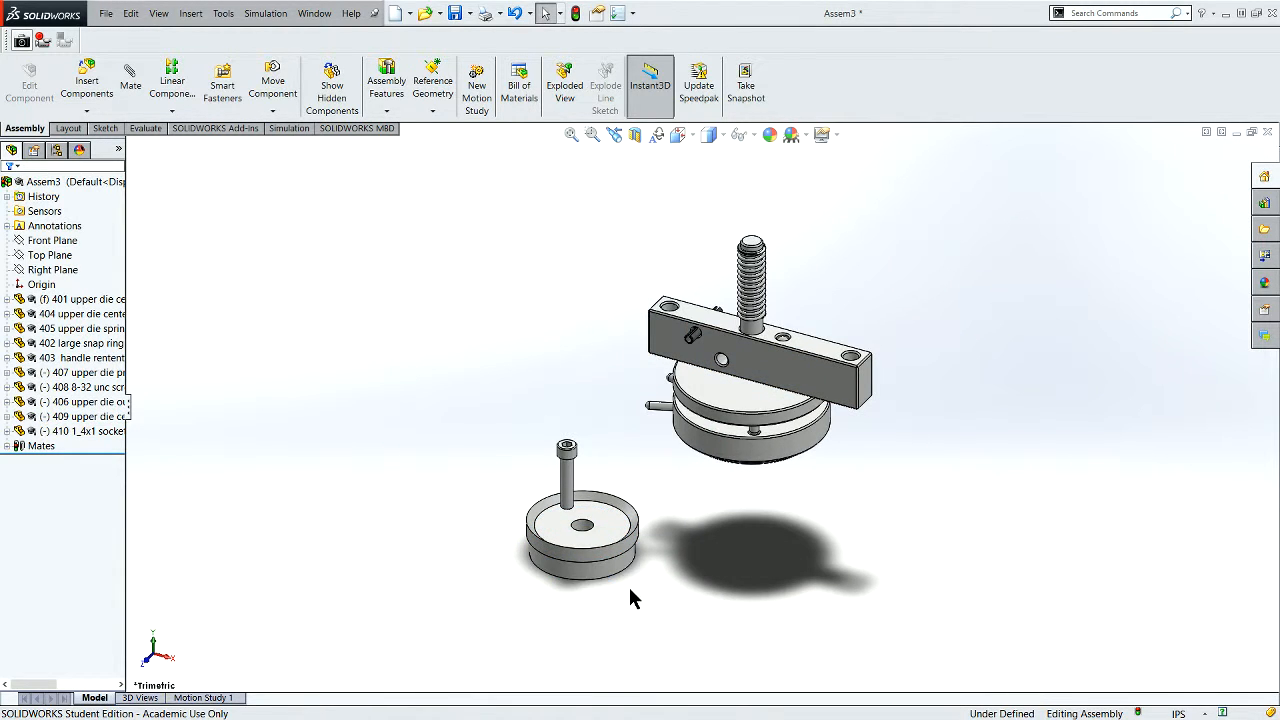
pyautogui.scroll(-3, 605, 570)
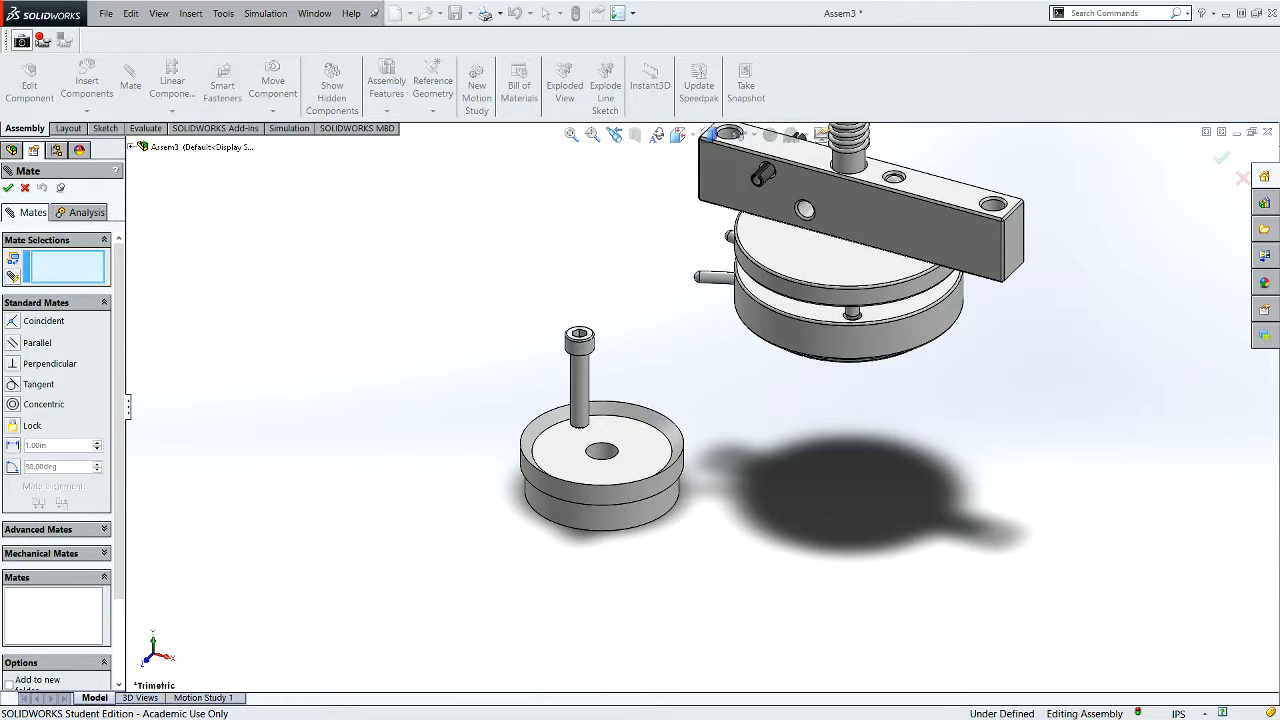
pyautogui.moveTo(762, 445); pyautogui.dragTo(795, 112, button='middle')
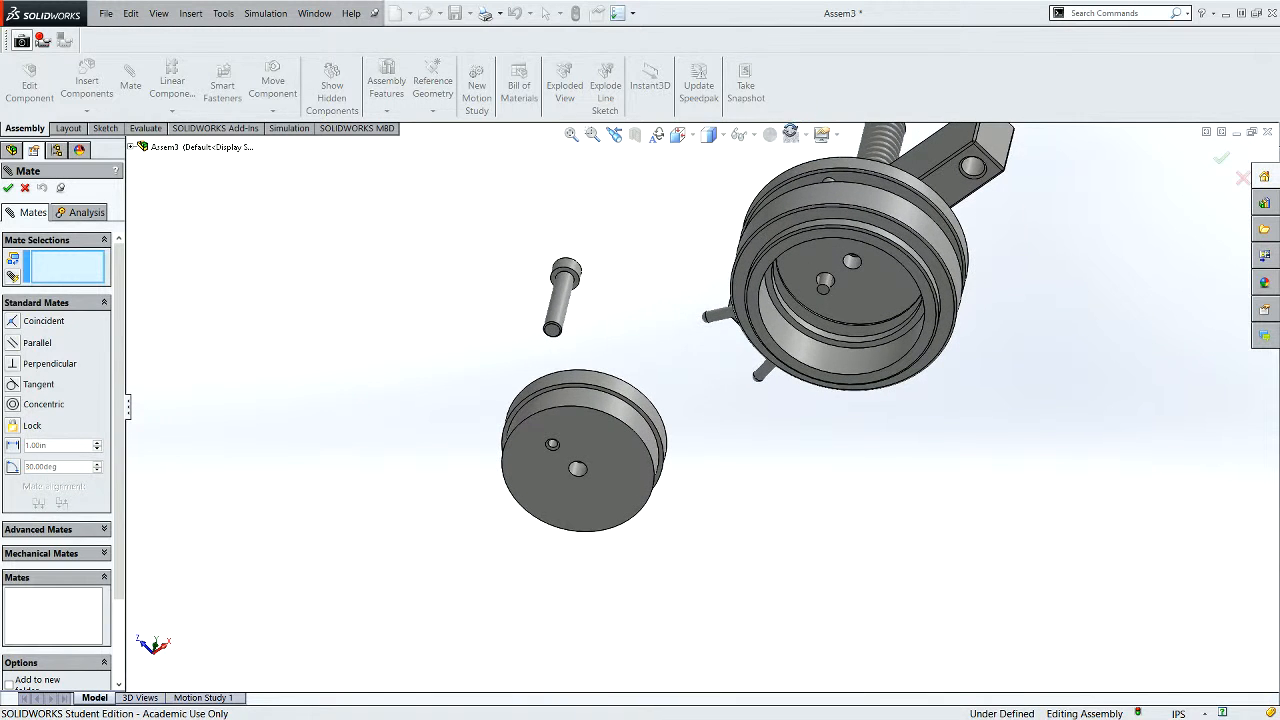
pyautogui.scroll(-1, 794, 114)
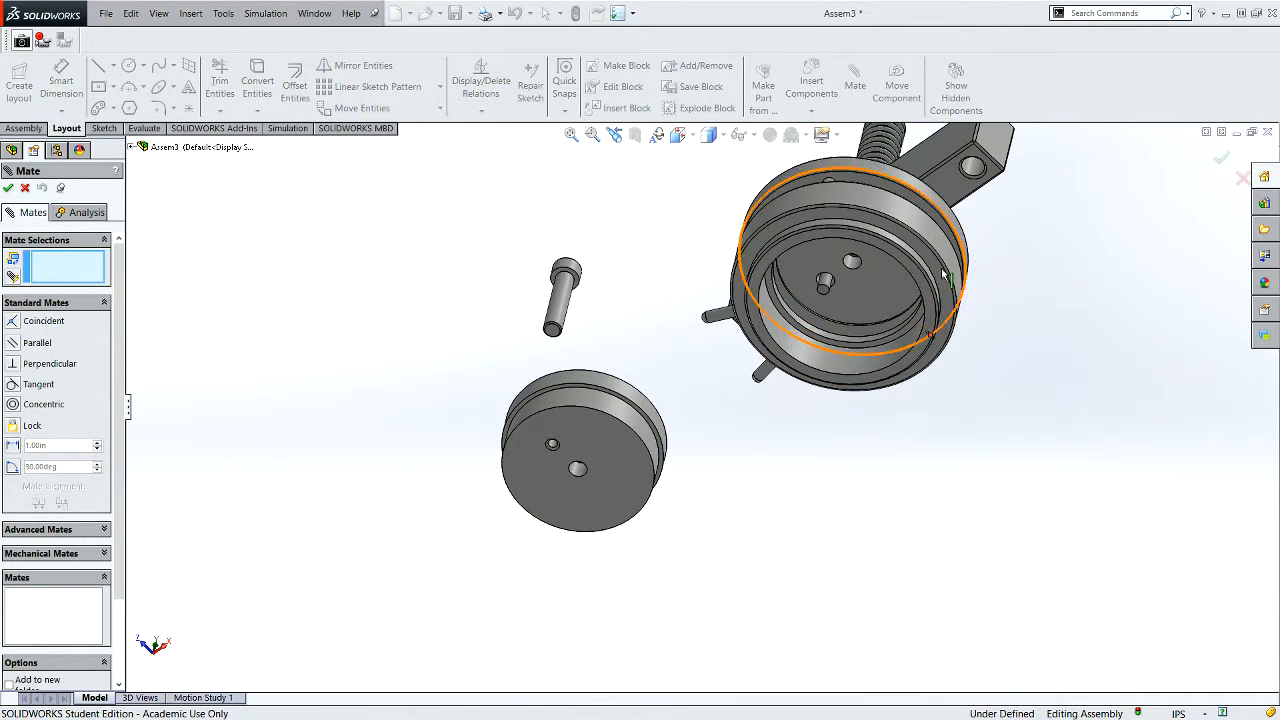
pyautogui.scroll(-6, 845, 312)
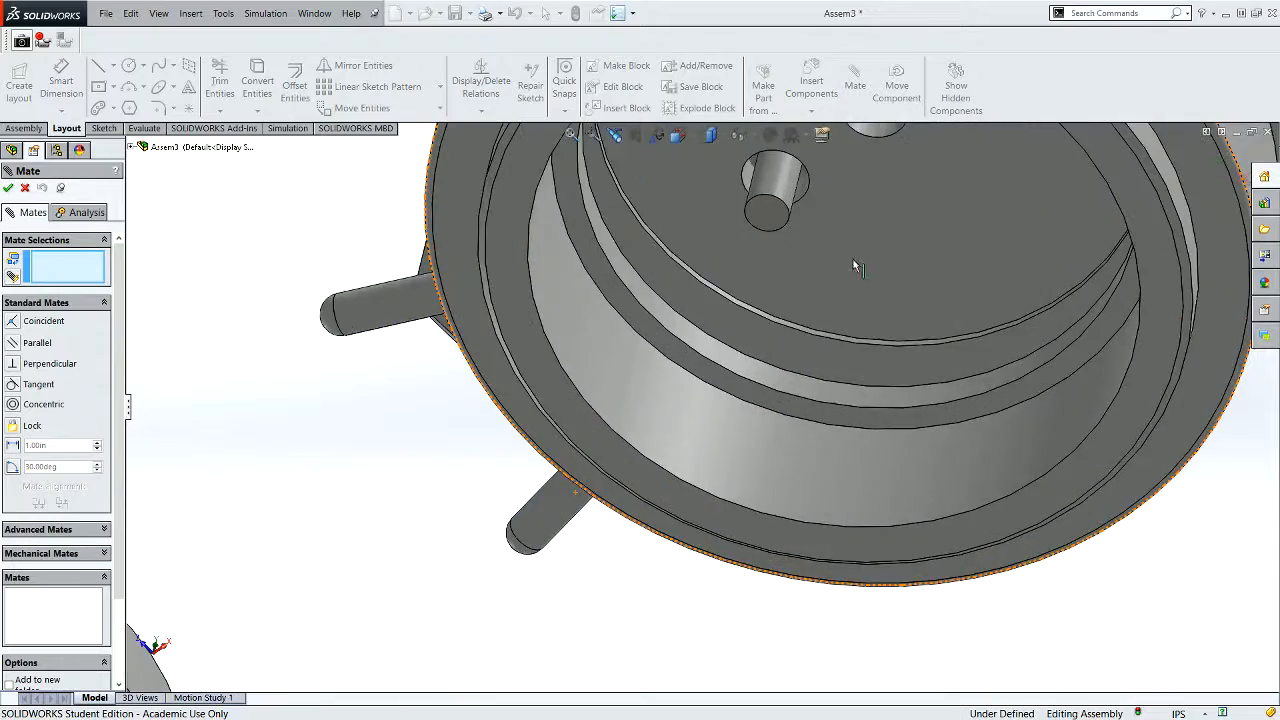
pyautogui.scroll(3, 830, 201)
pyautogui.scroll(-1, 746, 298)
pyautogui.scroll(-3, 746, 298)
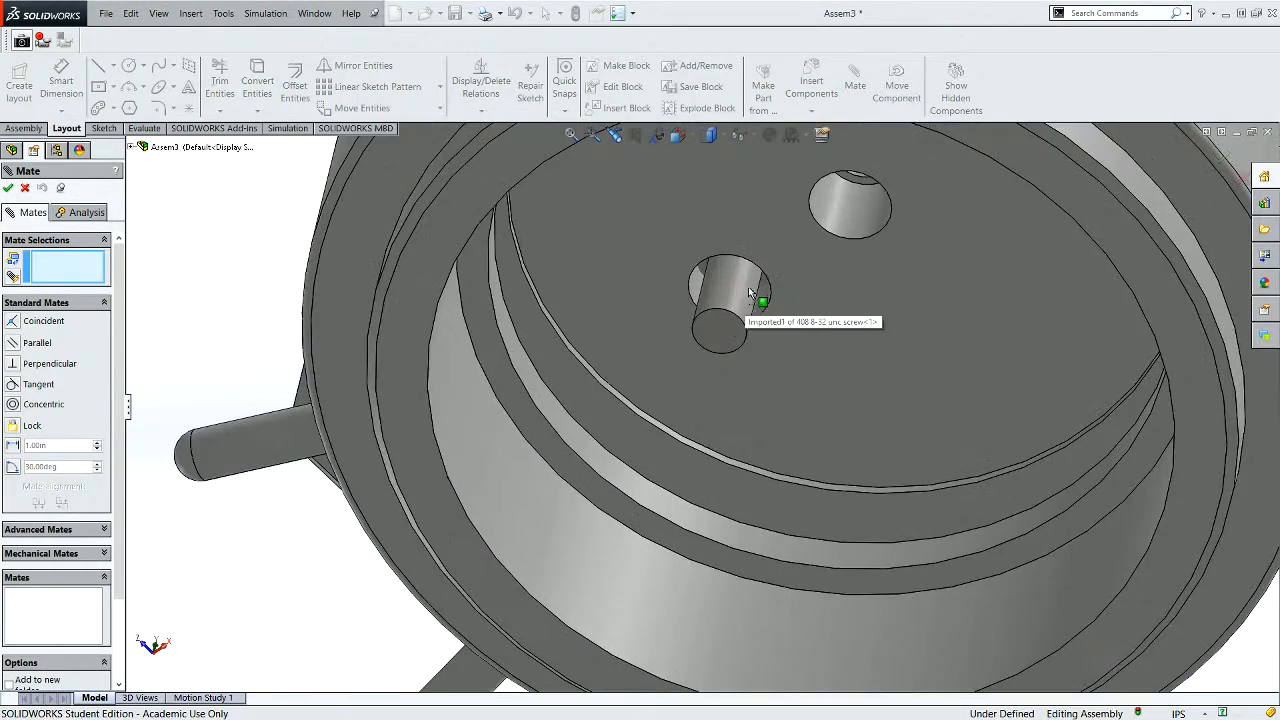
pyautogui.click(738, 303)
pyautogui.scroll(6, 733, 320)
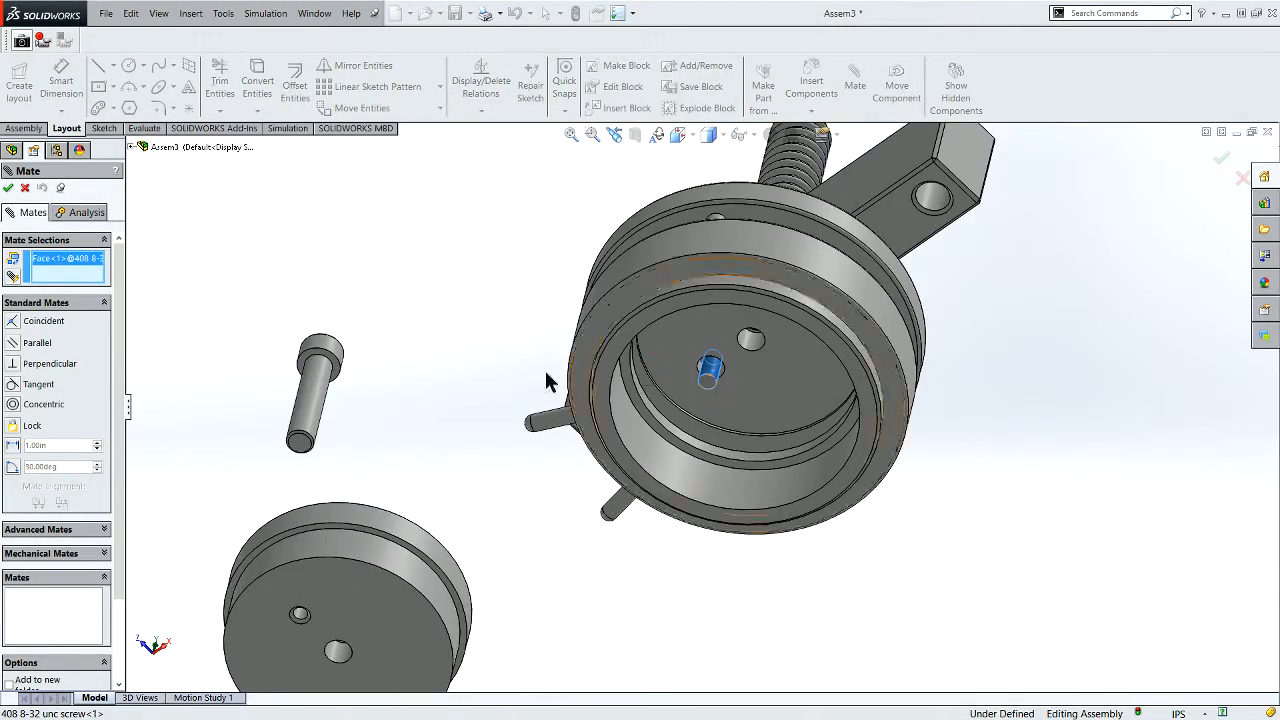
pyautogui.scroll(-4, 332, 602)
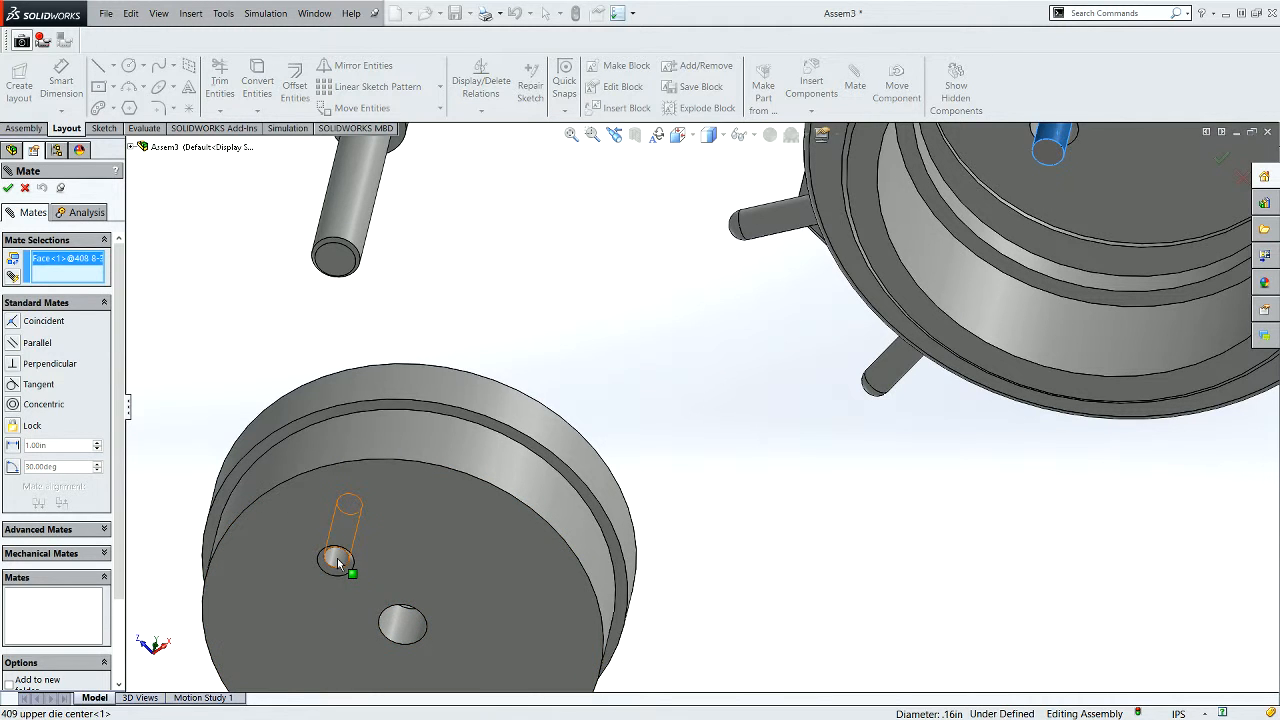
pyautogui.click(337, 558)
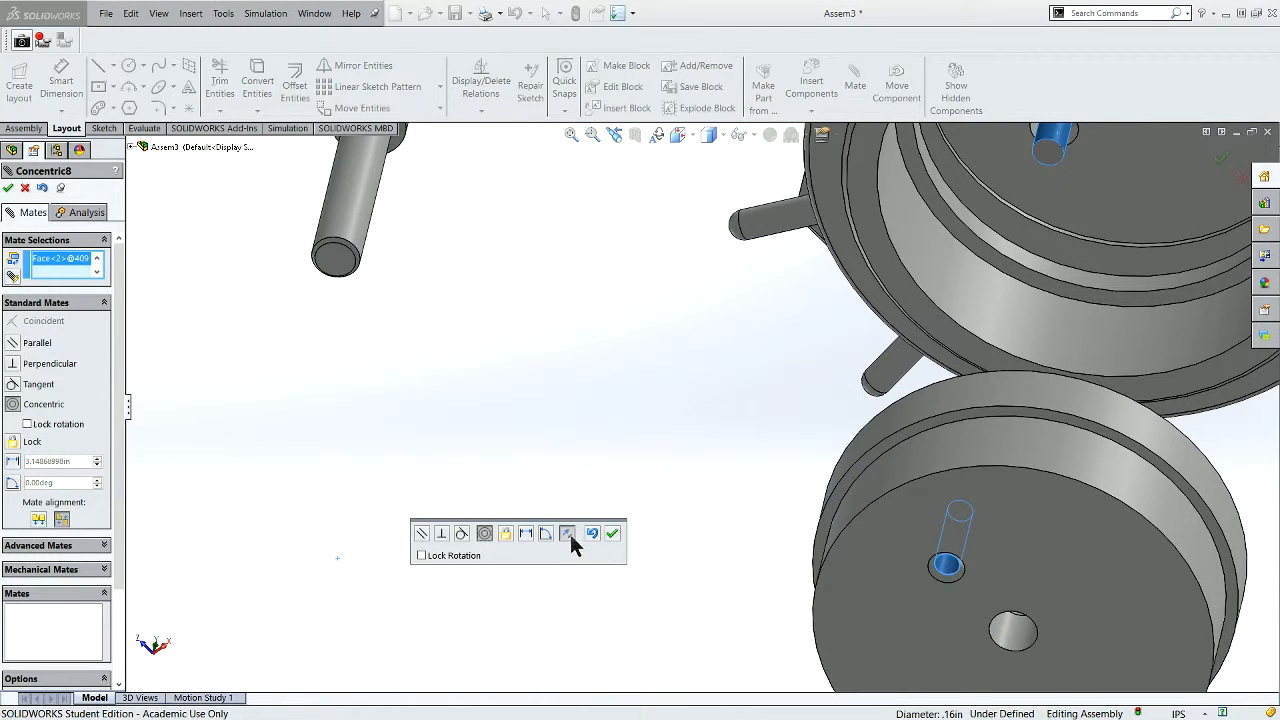
pyautogui.click(572, 537)
pyautogui.scroll(3, 927, 488)
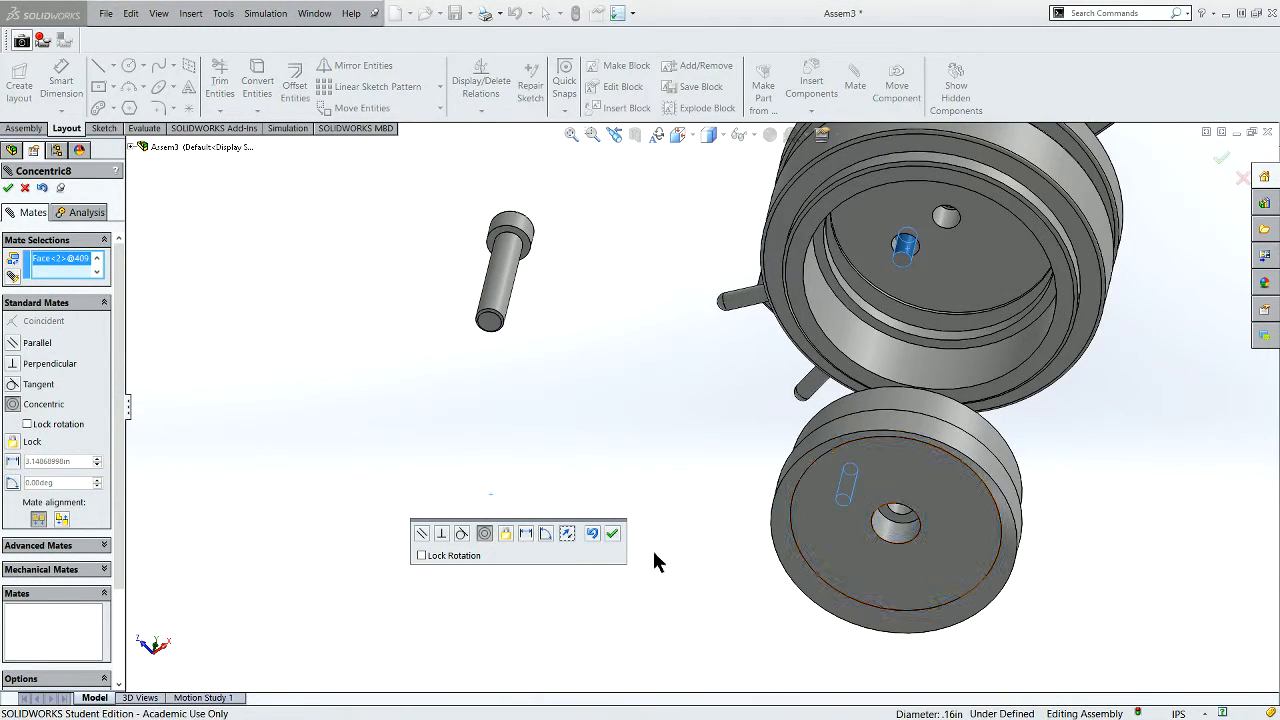
pyautogui.click(613, 537)
# - Slide the upper die center along the screw axis away from the outer ring to expose the small hole in its upper face
pyautogui.scroll(2, 760, 500)
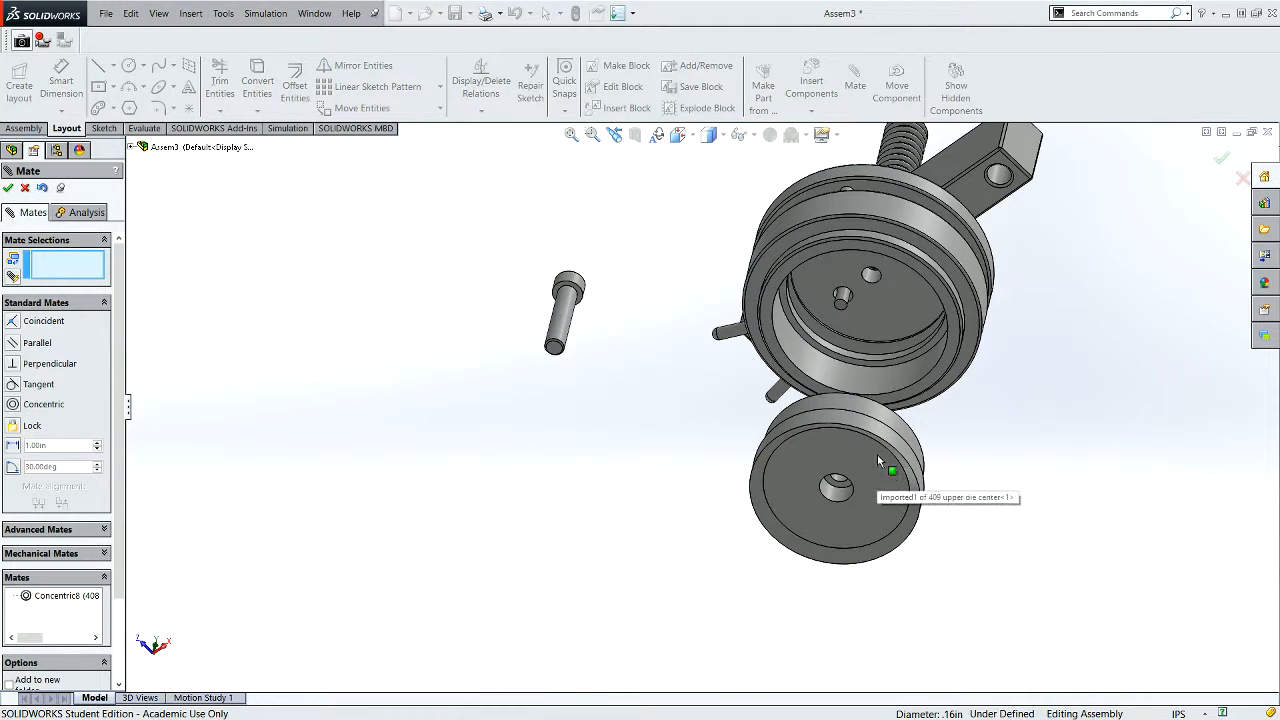
pyautogui.moveTo(872, 455); pyautogui.dragTo(630, 501)
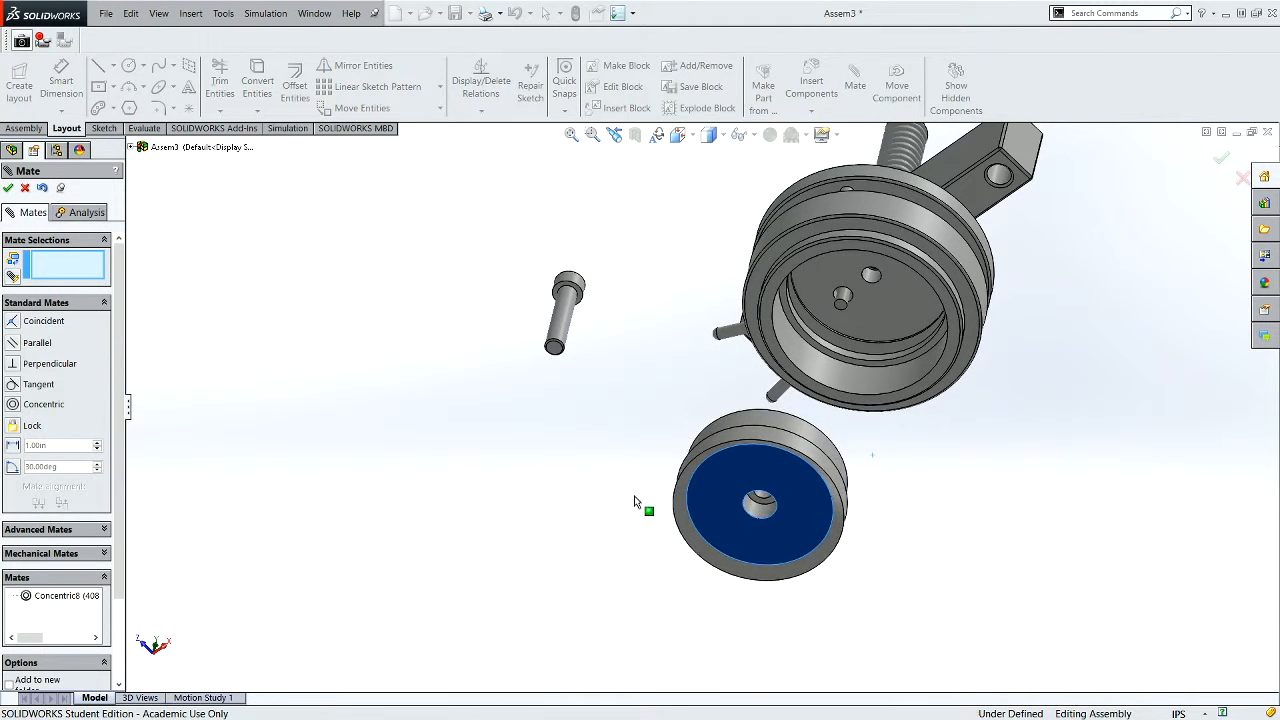
pyautogui.scroll(-4, 908, 334)
pyautogui.moveTo(833, 317); pyautogui.dragTo(705, 400, button='middle')
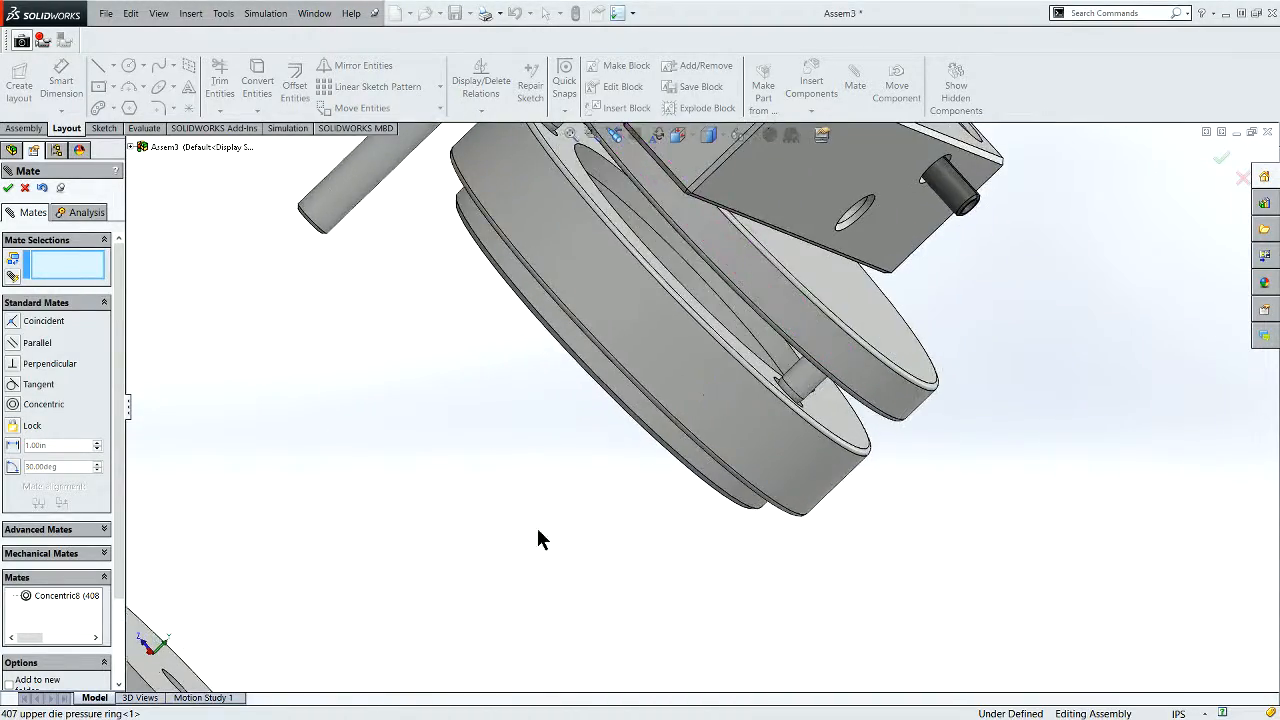
pyautogui.scroll(3, 562, 503)
pyautogui.moveTo(474, 567); pyautogui.dragTo(414, 629, button='middle')
pyautogui.scroll(-5, 414, 624)
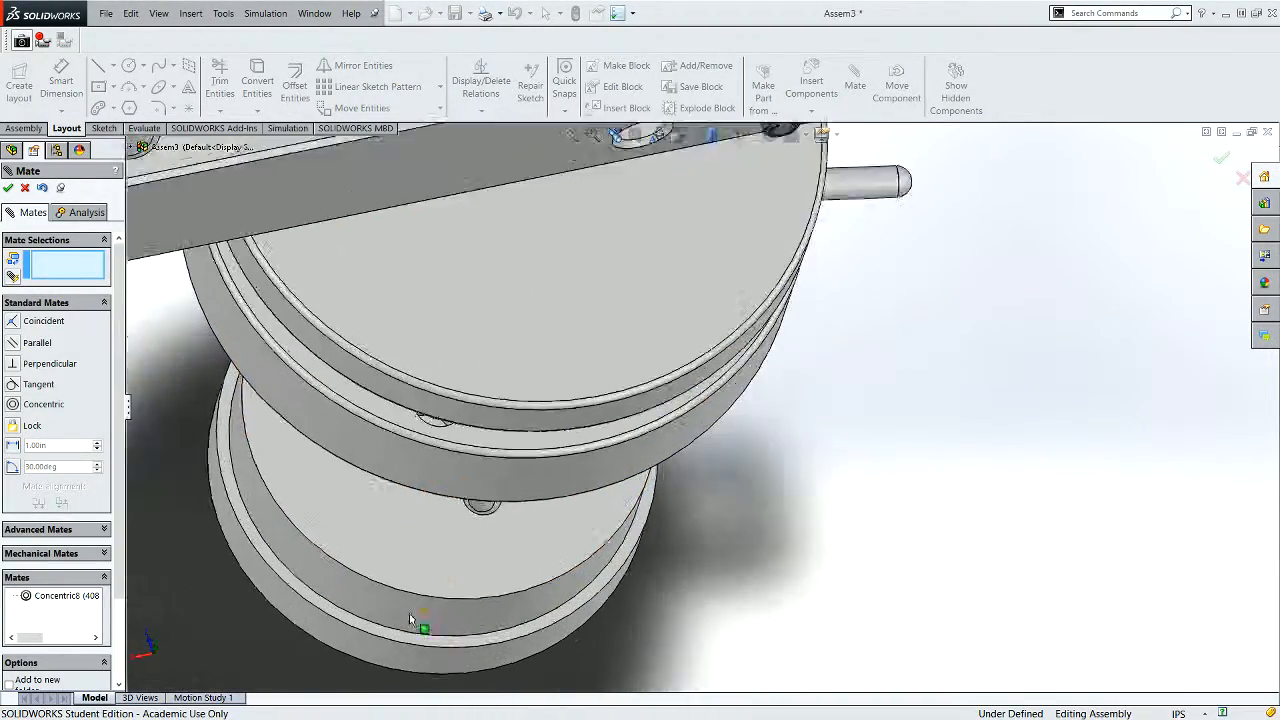
pyautogui.scroll(-6, 467, 516)
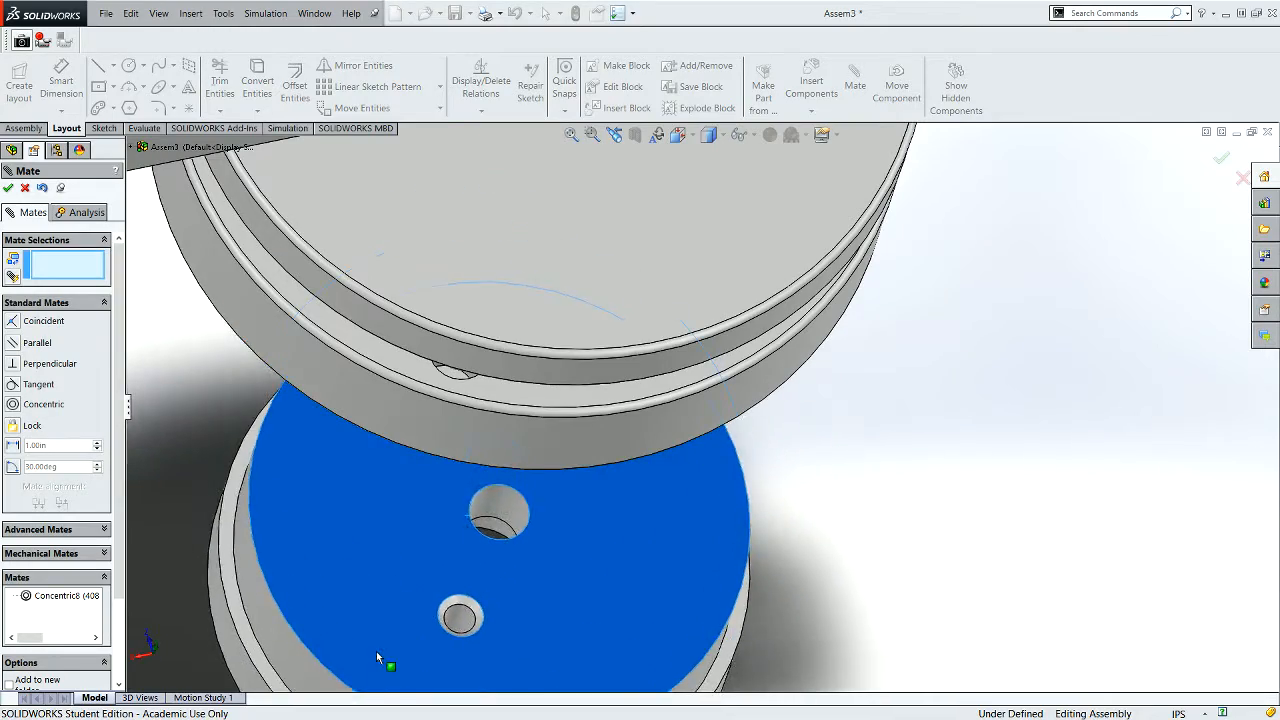
pyautogui.scroll(6, 481, 596)
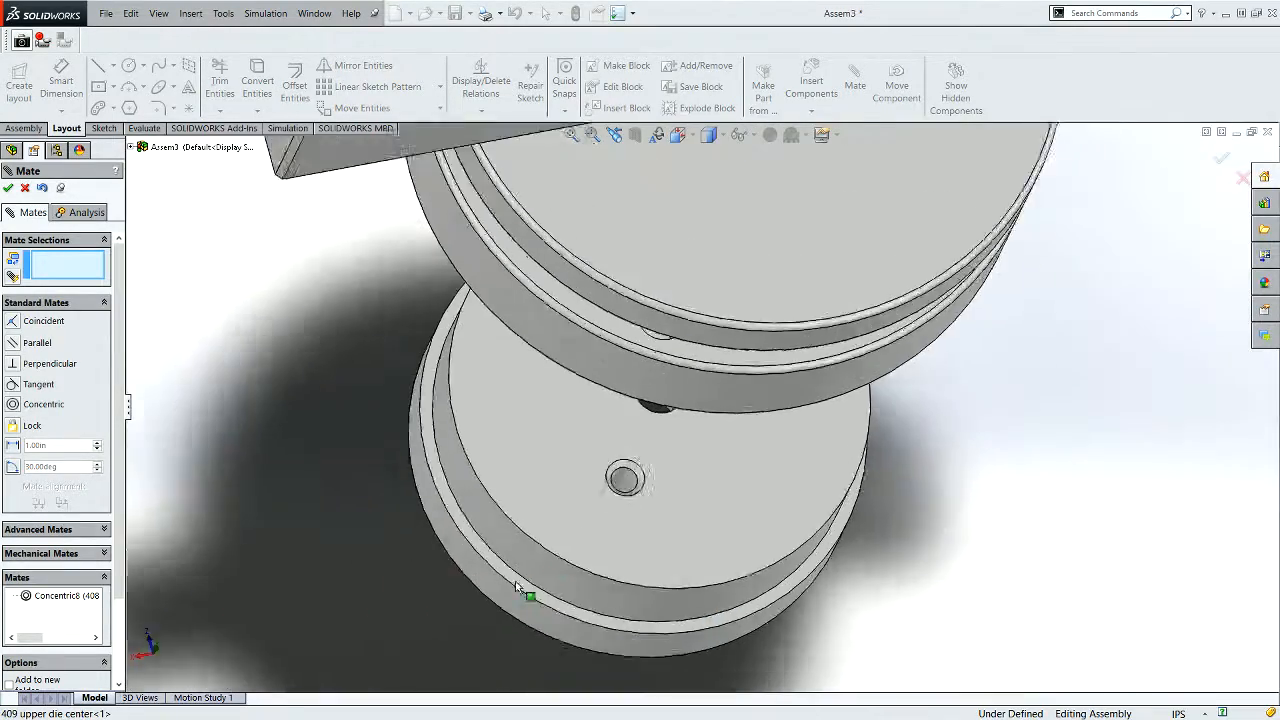
pyautogui.scroll(1, 516, 583)
pyautogui.moveTo(607, 532); pyautogui.dragTo(443, 702)
pyautogui.scroll(1, 577, 641)
# - Add a coincident mate between the inner edge of the upper die center's small hole and the end face of the 408 screw
pyautogui.scroll(-4, 577, 641)
pyautogui.moveTo(660, 520); pyautogui.dragTo(638, 565, button='middle')
pyautogui.scroll(-5, 637, 562)
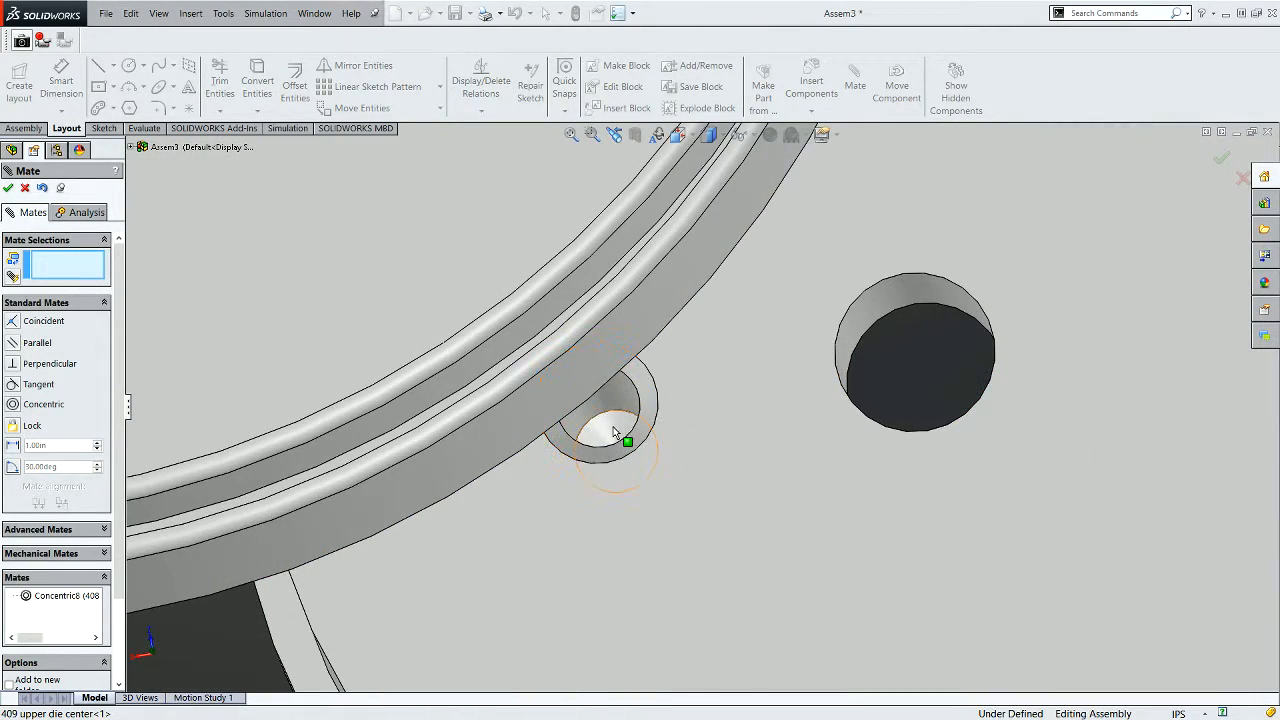
pyautogui.click(610, 420)
pyautogui.scroll(3, 624, 452)
pyautogui.moveTo(624, 452); pyautogui.dragTo(774, 220, button='middle')
pyautogui.scroll(-6, 260, 520)
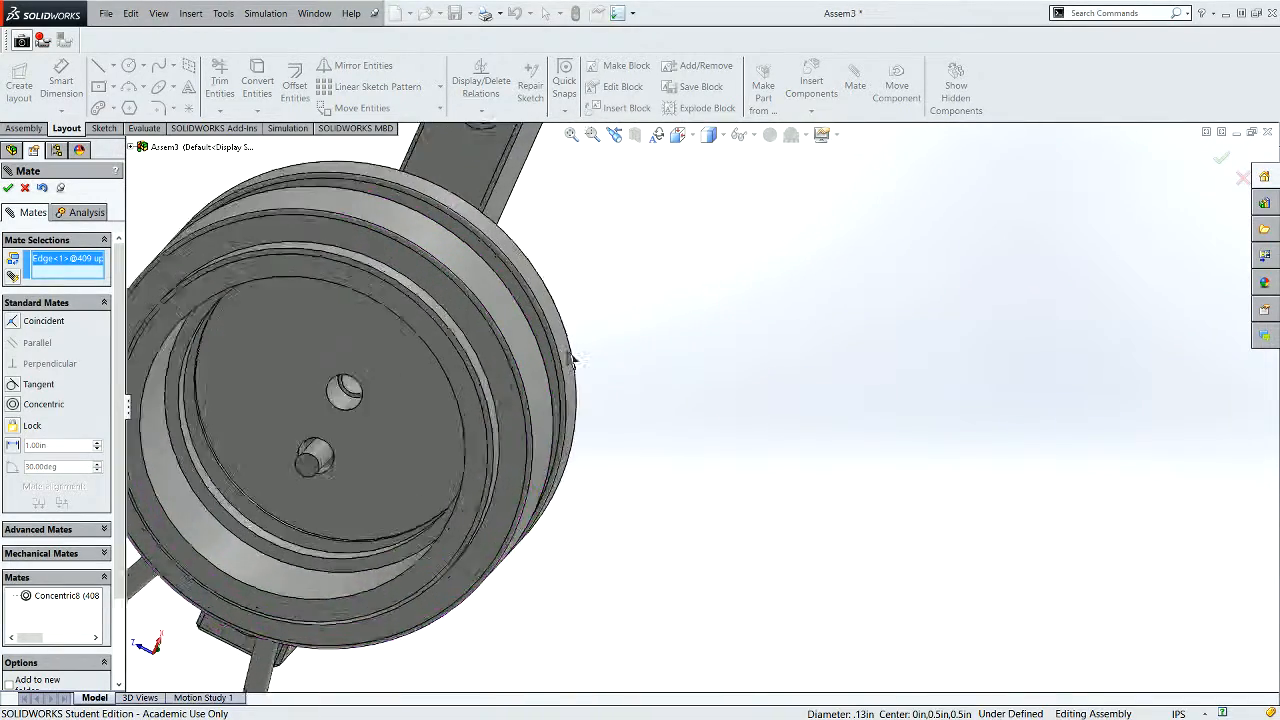
pyautogui.click(167, 556)
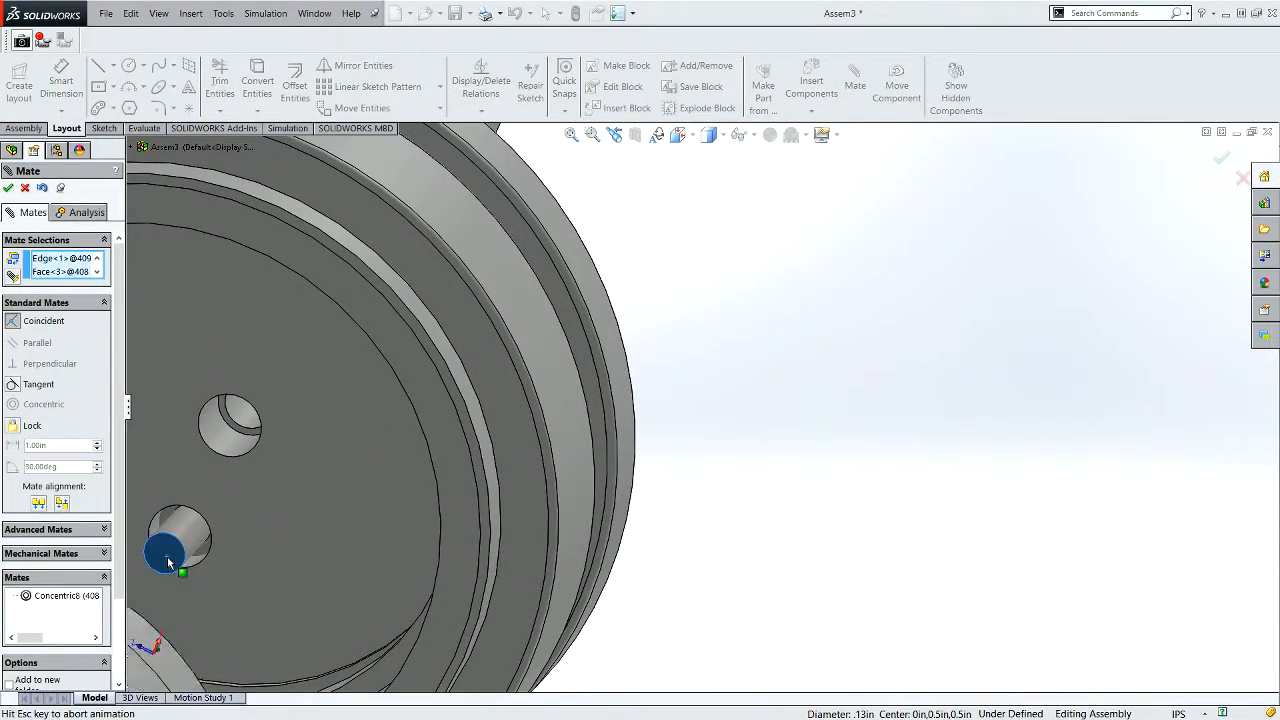
pyautogui.scroll(6, 315, 534)
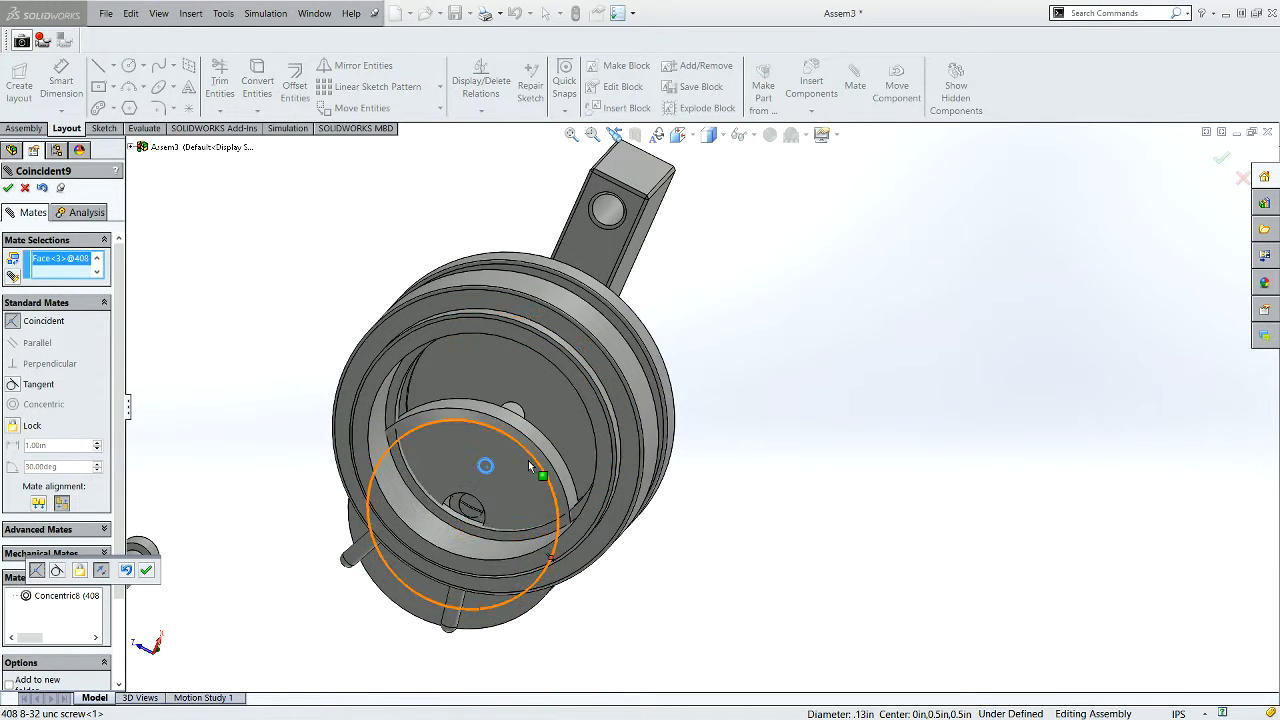
pyautogui.click(7, 189)
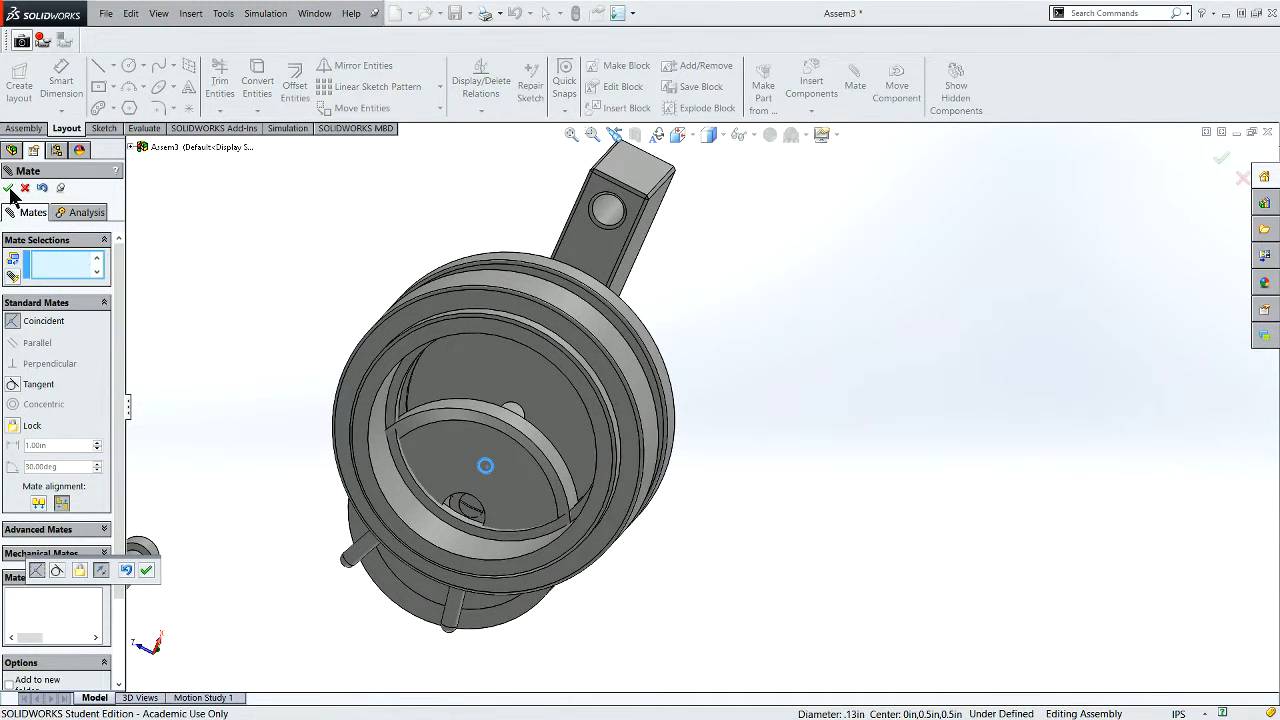
pyautogui.click(533, 441)
pyautogui.moveTo(533, 441); pyautogui.dragTo(697, 489)
pyautogui.scroll(-4, 437, 520)
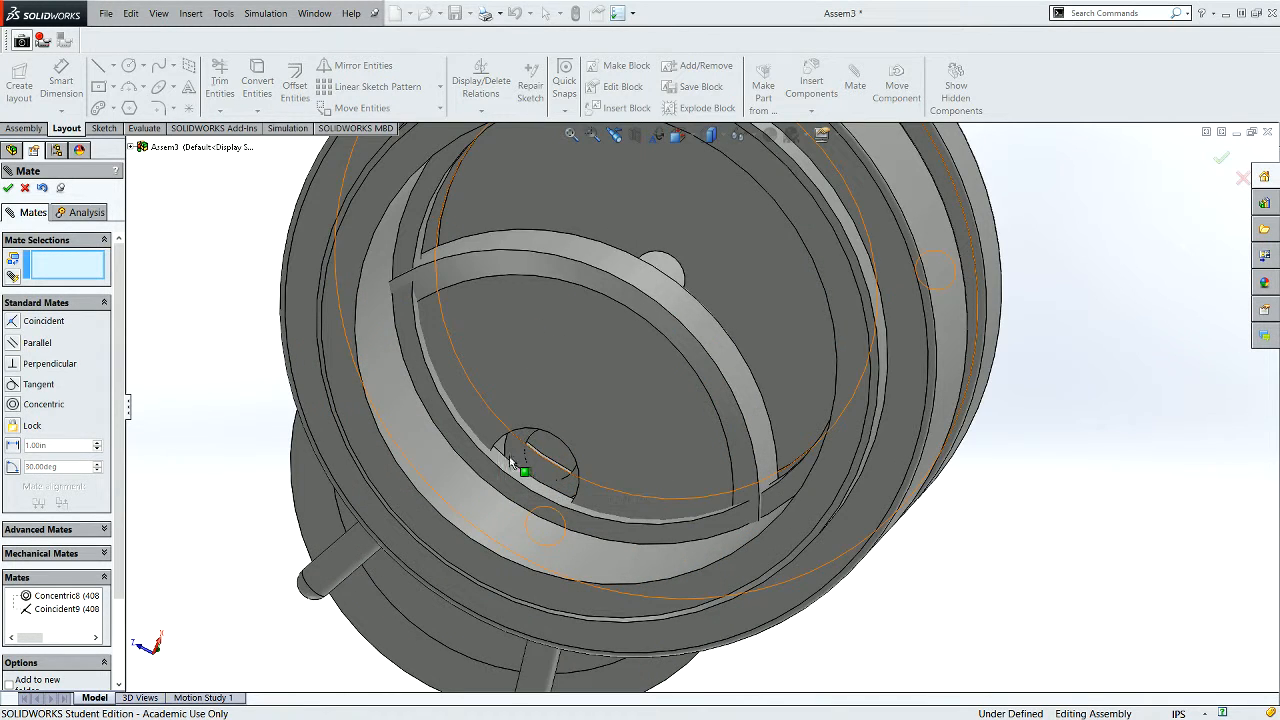
pyautogui.scroll(-5, 543, 447)
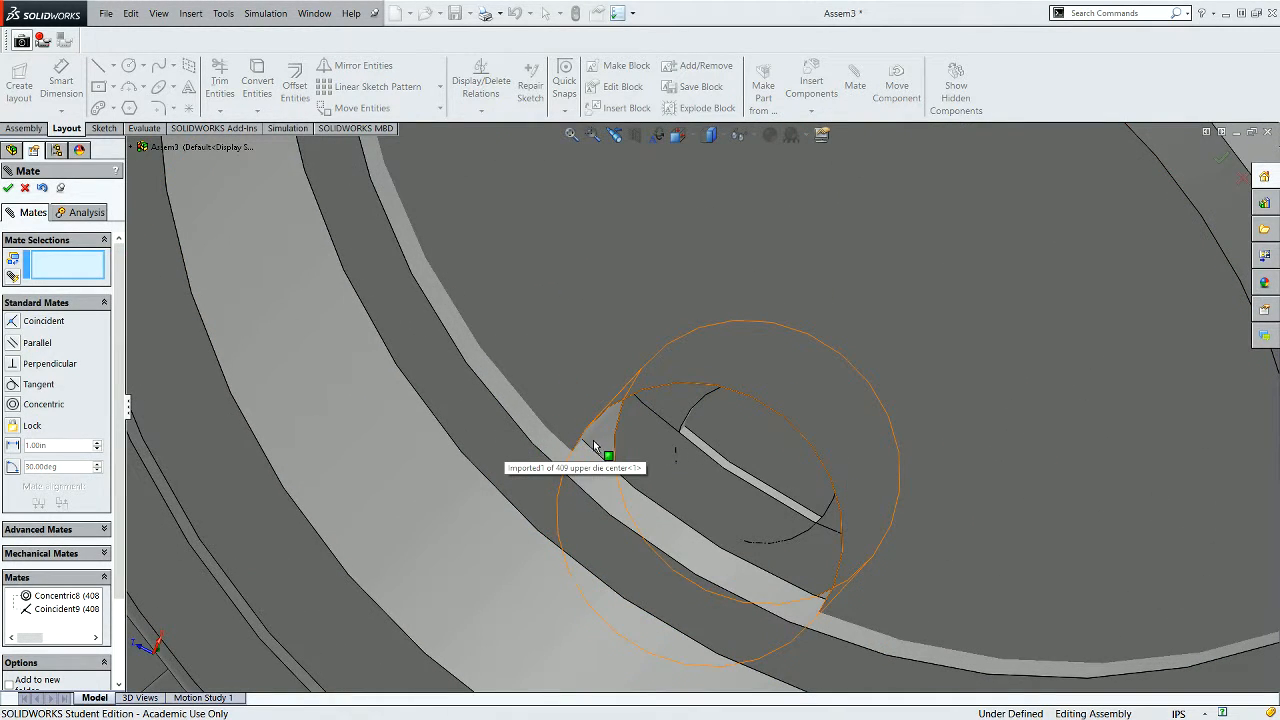
pyautogui.click(590, 447)
pyautogui.scroll(6, 700, 428)
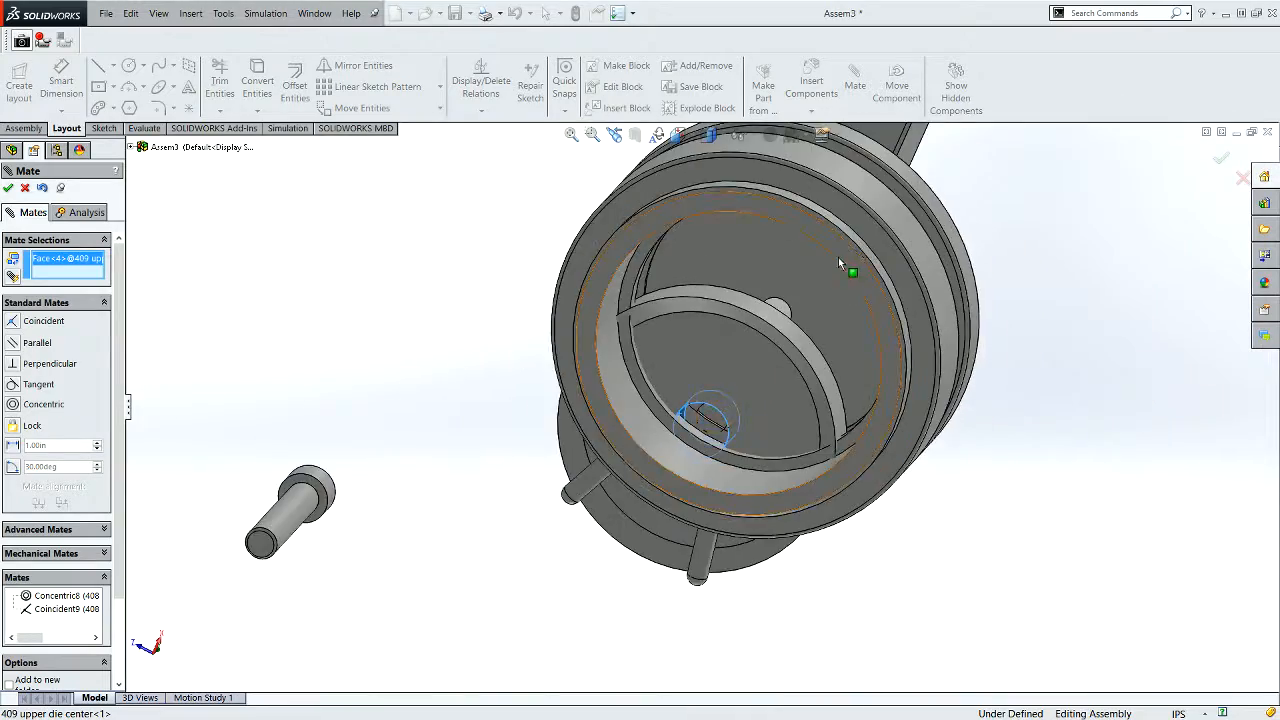
pyautogui.scroll(-6, 708, 402)
pyautogui.scroll(-3, 640, 466)
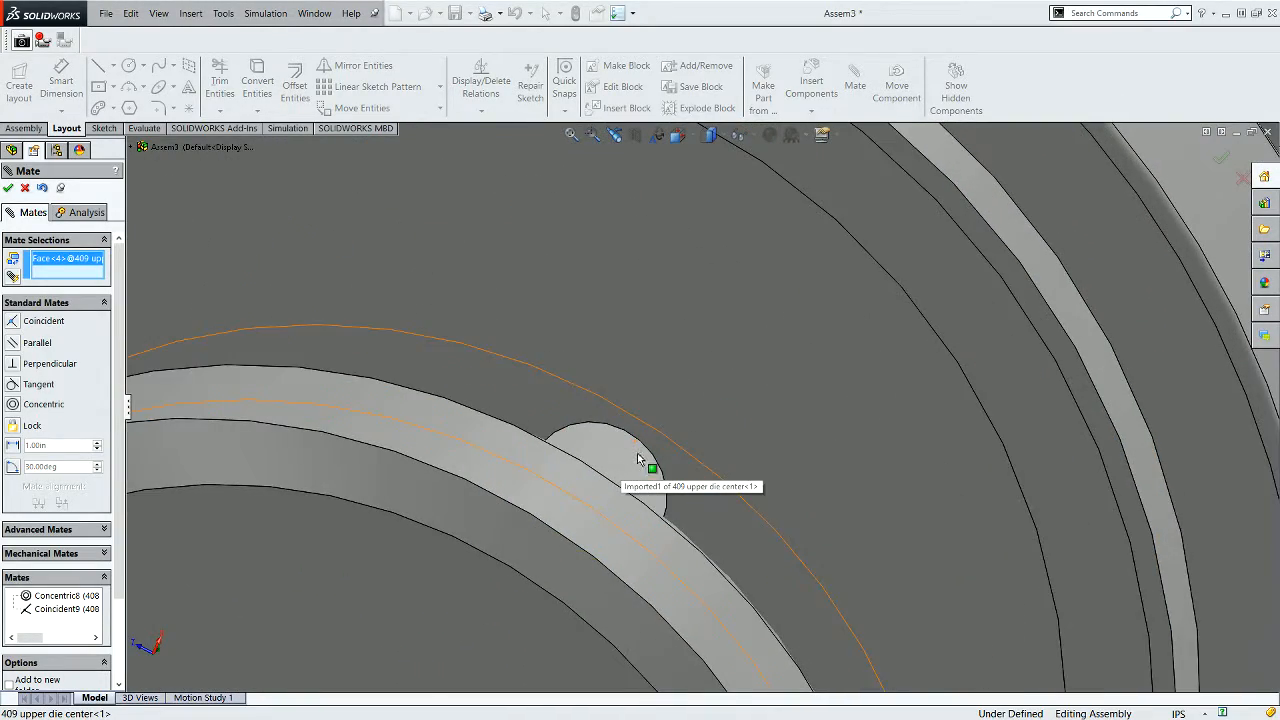
pyautogui.moveTo(676, 418); pyautogui.dragTo(658, 438, button='middle')
pyautogui.scroll(2, 640, 453)
pyautogui.click(658, 440)
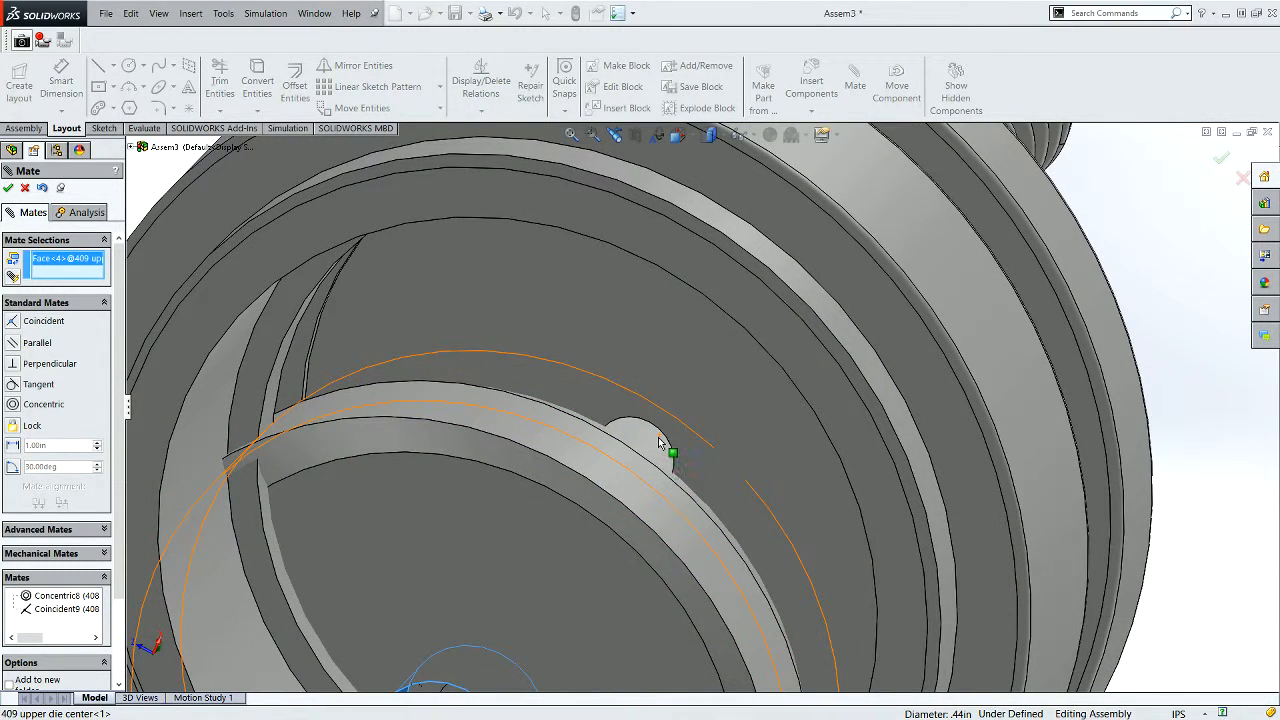
pyautogui.click(80, 596)
pyautogui.click(70, 613)
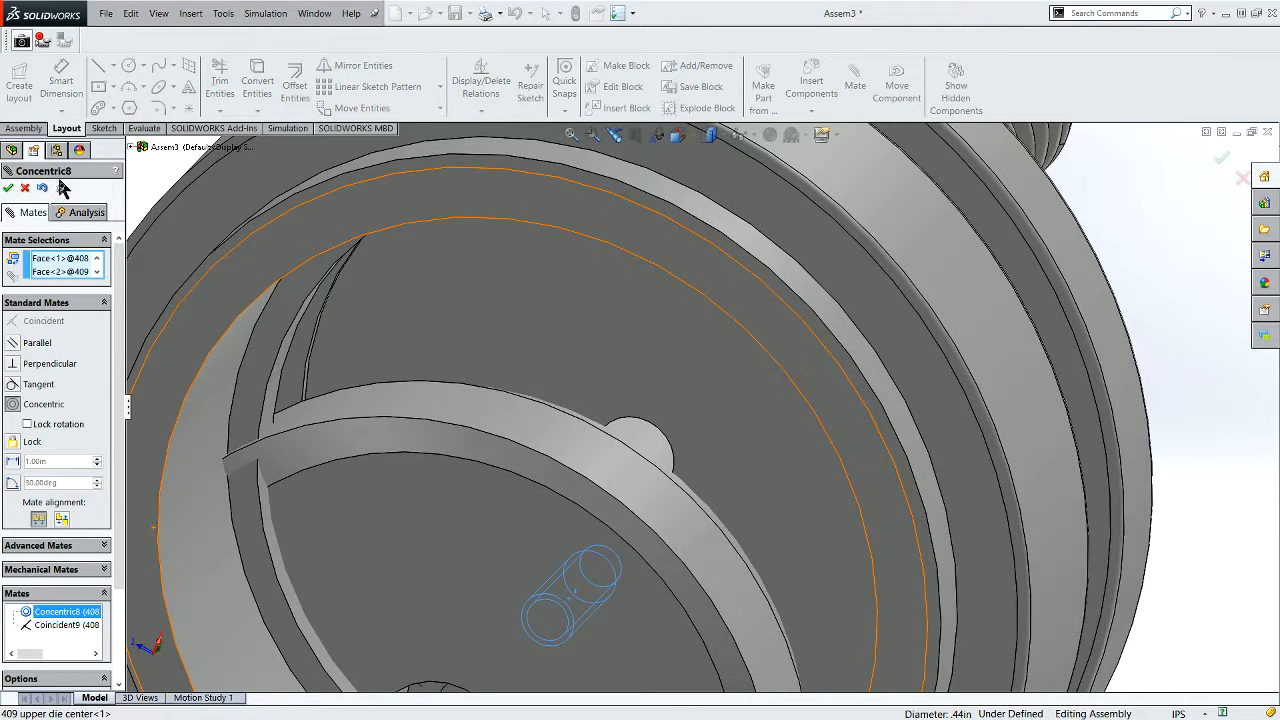
pyautogui.click(8, 188)
# - Mate the outer cylindrical face of the 409 upper die center concentric with the inner bore of the 406 upper die outer ring
pyautogui.scroll(5, 428, 434)
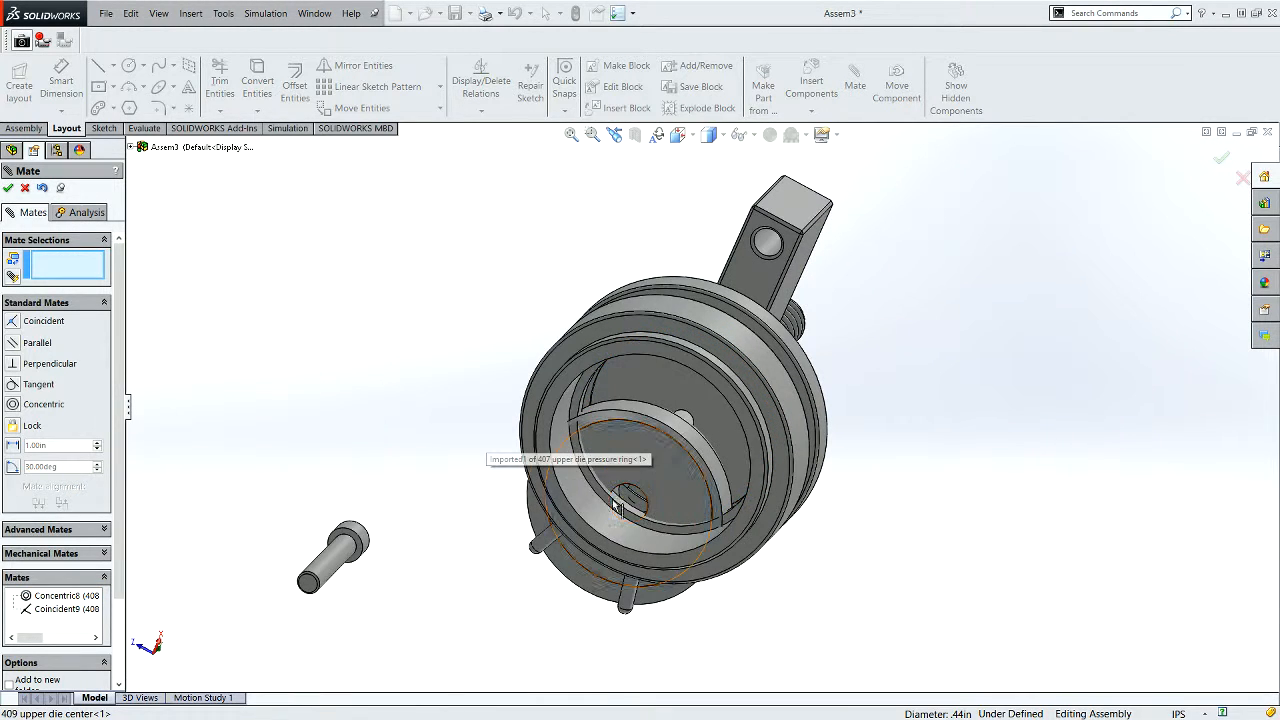
pyautogui.moveTo(598, 590); pyautogui.dragTo(718, 602)
pyautogui.scroll(-5, 718, 602)
pyautogui.click(705, 415)
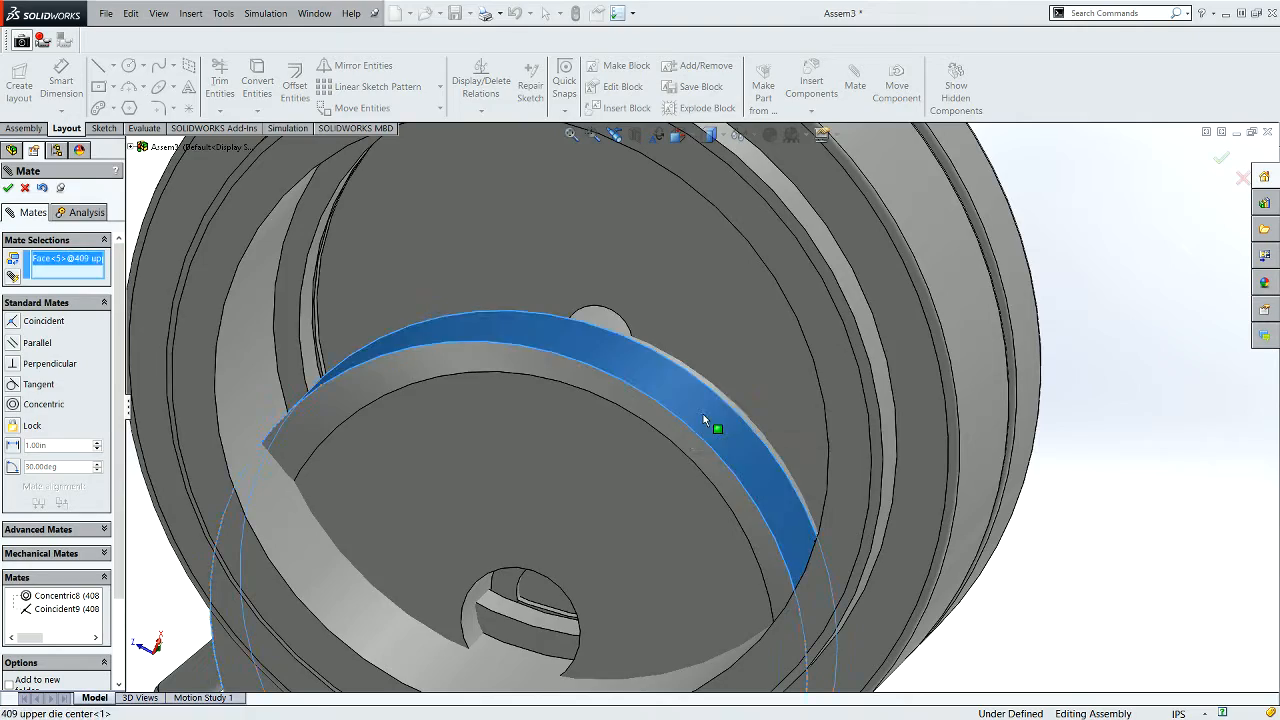
pyautogui.scroll(3, 700, 413)
pyautogui.moveTo(700, 413); pyautogui.dragTo(774, 252, button='middle')
pyautogui.scroll(-5, 689, 371)
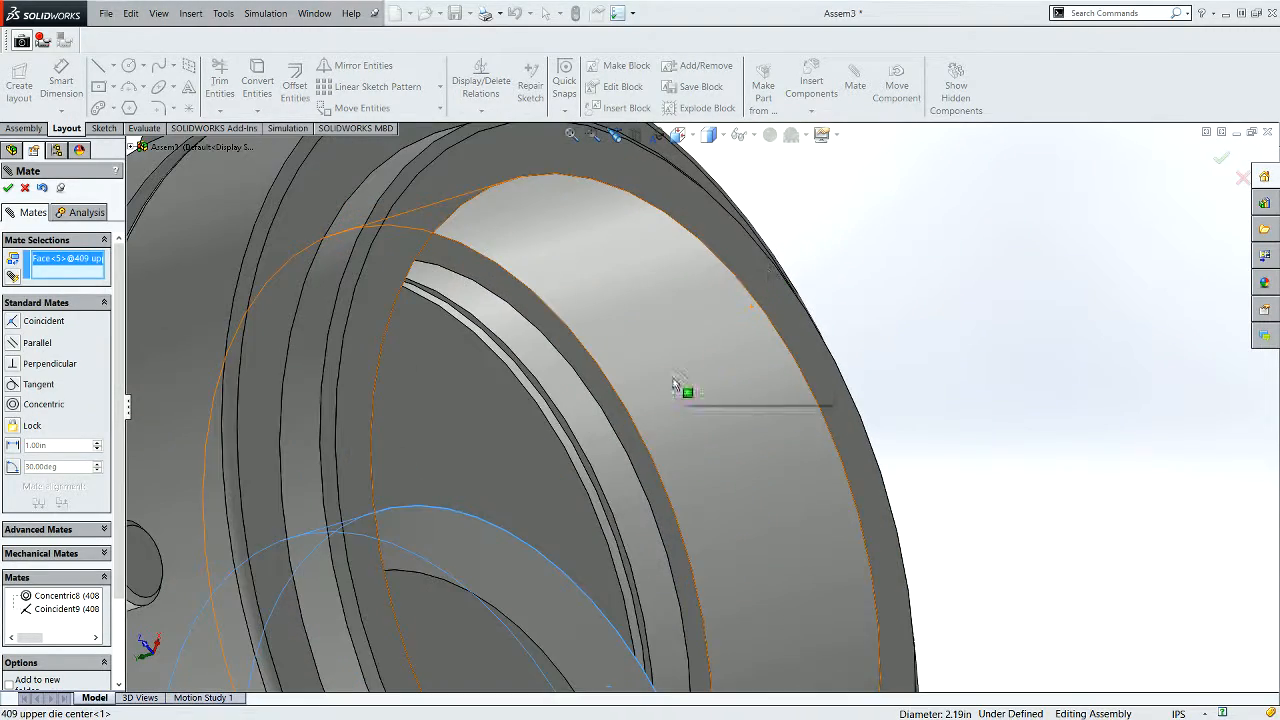
pyautogui.click(671, 392)
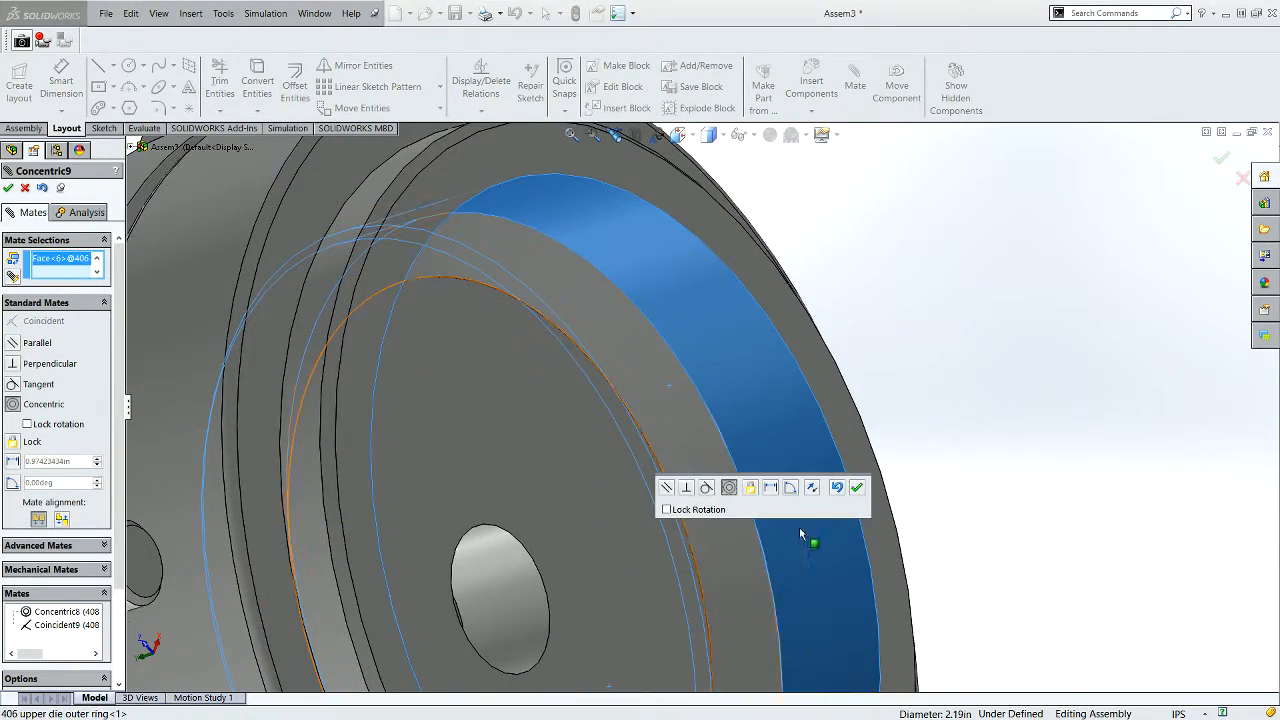
pyautogui.click(857, 487)
# - Slide the 406 outer ring down off the pressure ring and push the upper die center up toward the handle block
pyautogui.scroll(5, 753, 472)
pyautogui.moveTo(753, 472); pyautogui.dragTo(700, 552, button='middle')
pyautogui.moveTo(700, 552); pyautogui.dragTo(742, 560, button='right')
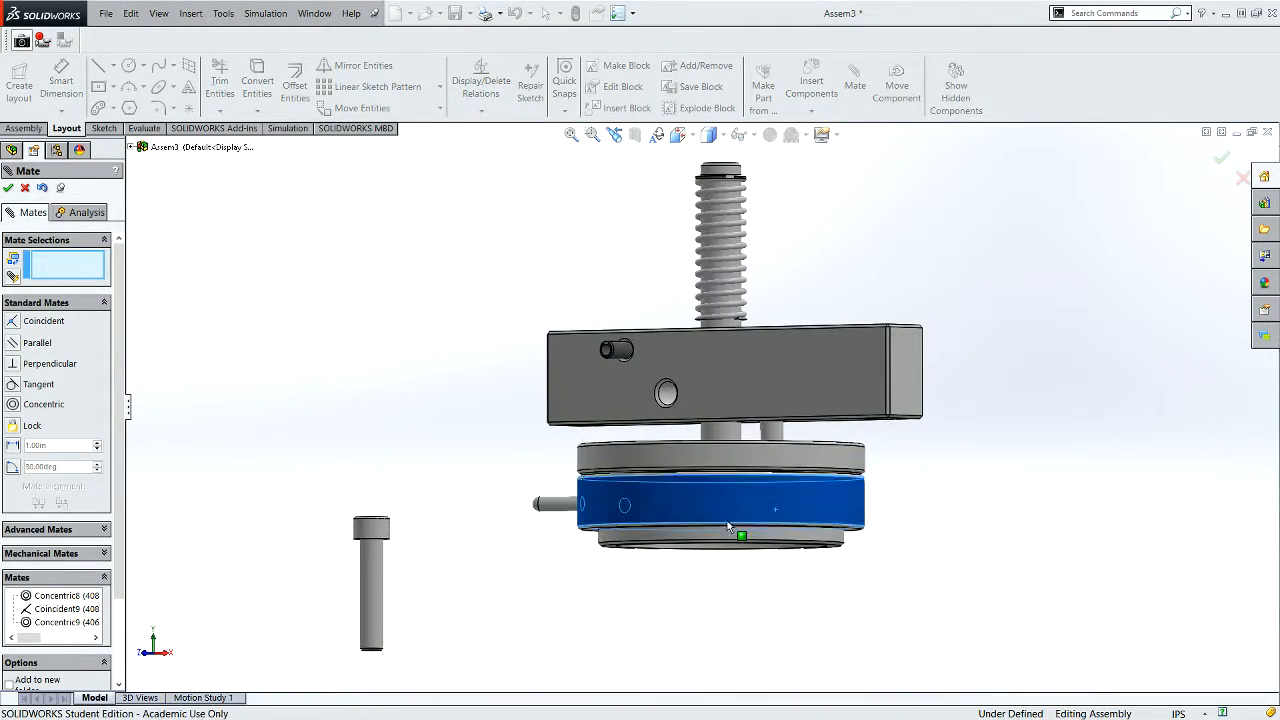
pyautogui.moveTo(719, 560); pyautogui.dragTo(725, 625)
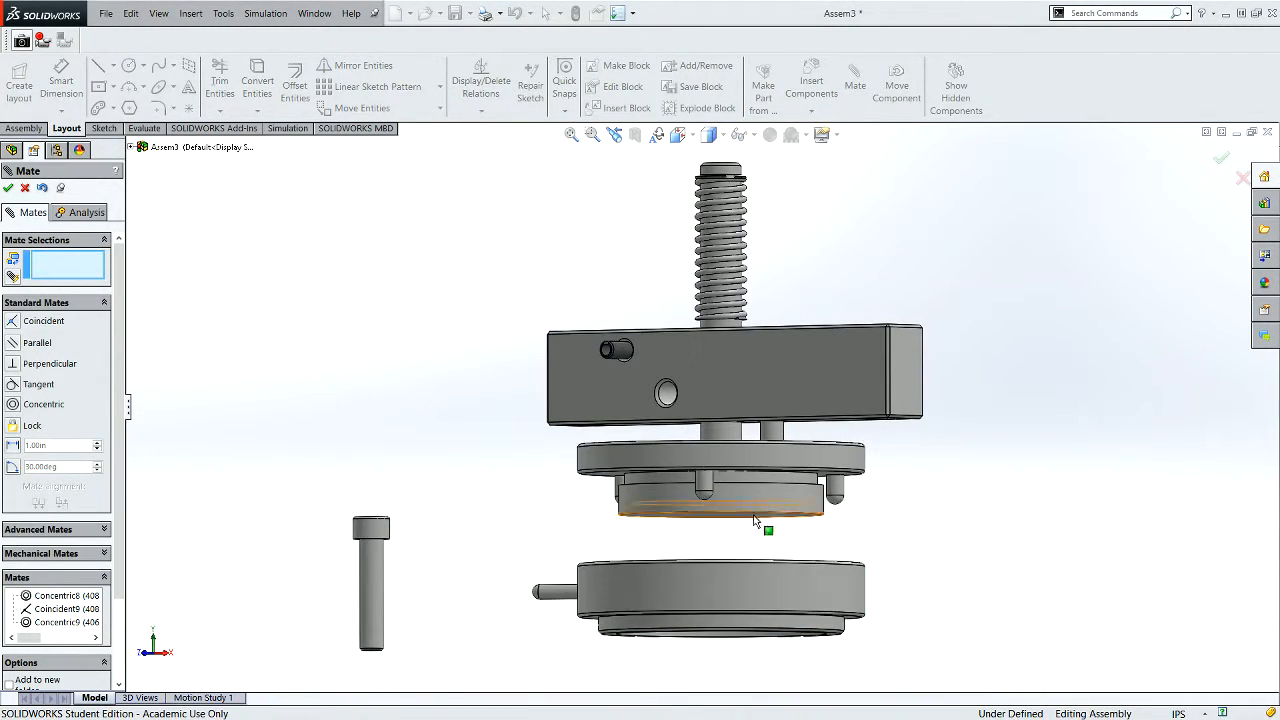
pyautogui.moveTo(759, 492)
pyautogui.mouseDown()
pyautogui.moveTo(751, 506)
pyautogui.moveTo(760, 471)
pyautogui.mouseUp()
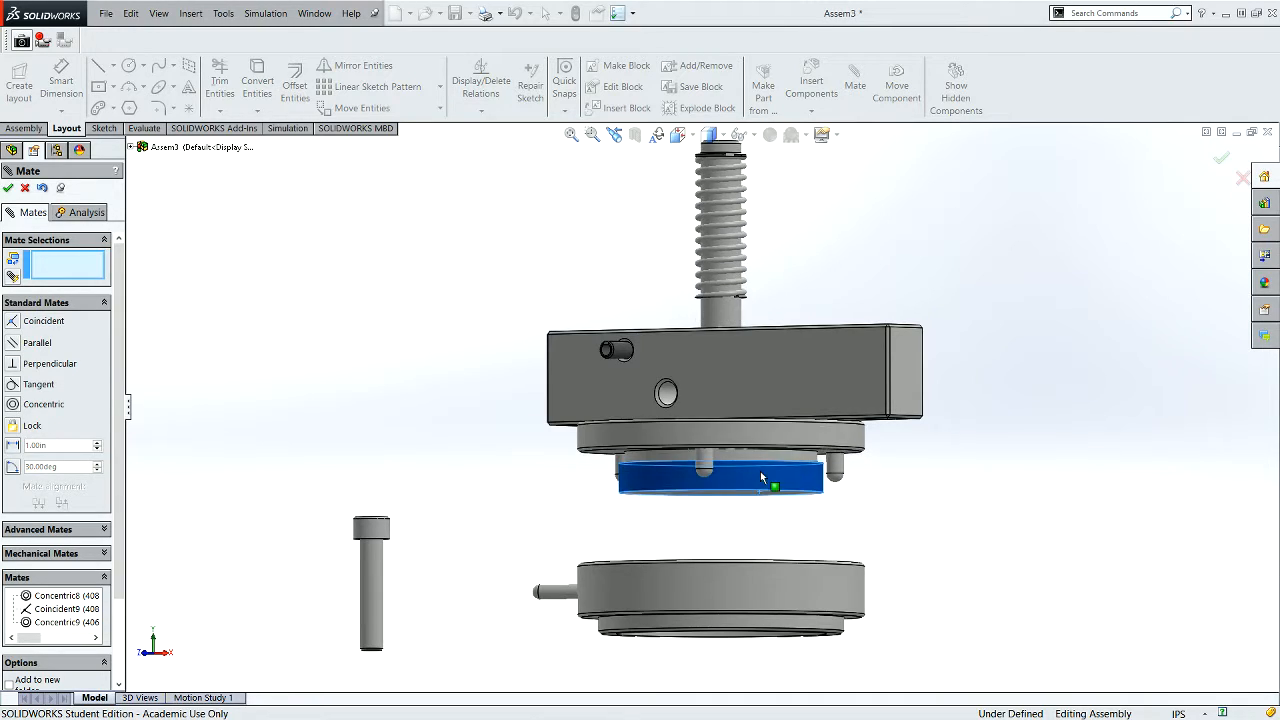
pyautogui.scroll(-8, 739, 462)
pyautogui.scroll(10, 727, 385)
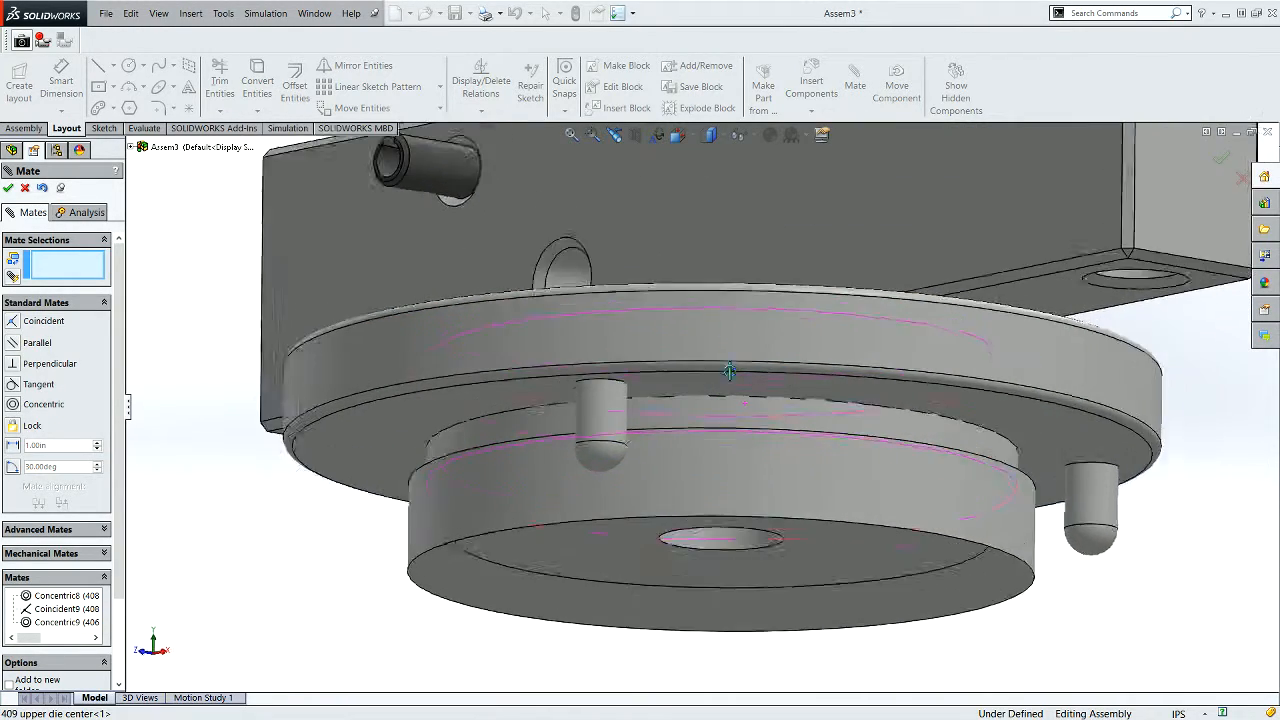
pyautogui.scroll(-2, 705, 462)
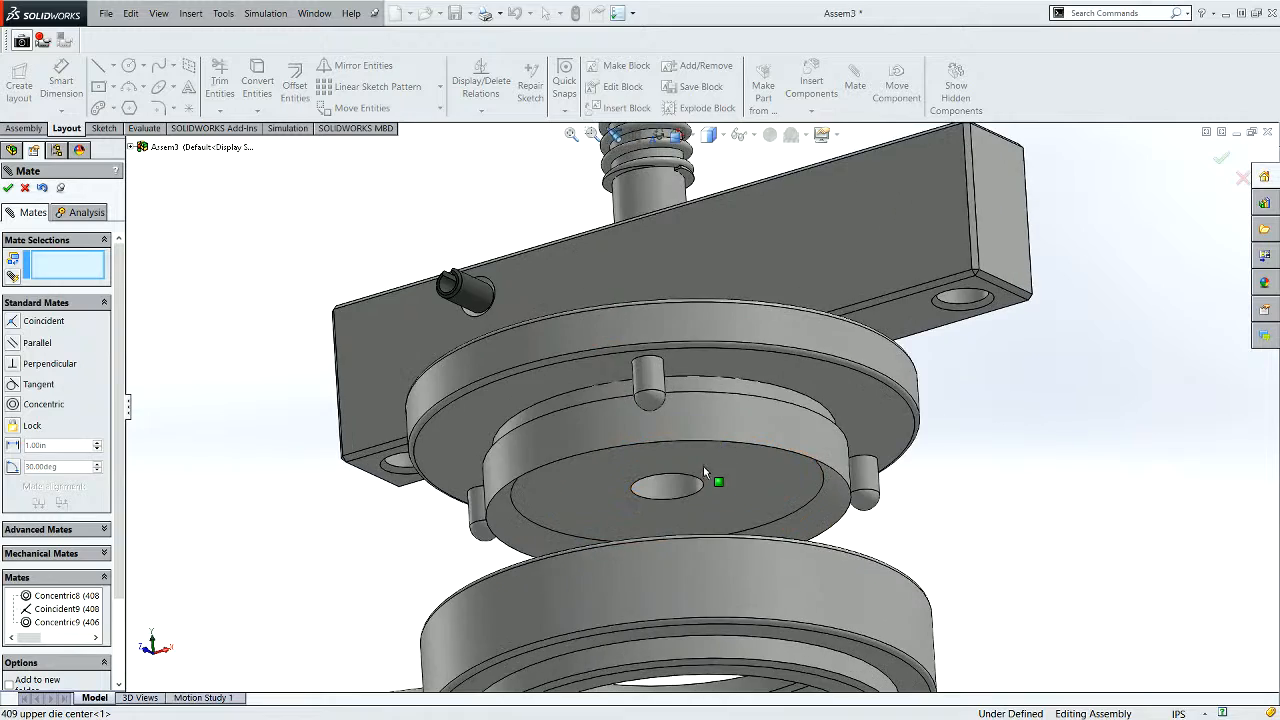
# - Slide the outer ring back up around the upper die center and pull it down again to check the fit
pyautogui.scroll(1, 721, 419)
pyautogui.moveTo(721, 419); pyautogui.dragTo(716, 549, button='middle')
pyautogui.moveTo(716, 549); pyautogui.dragTo(743, 419)
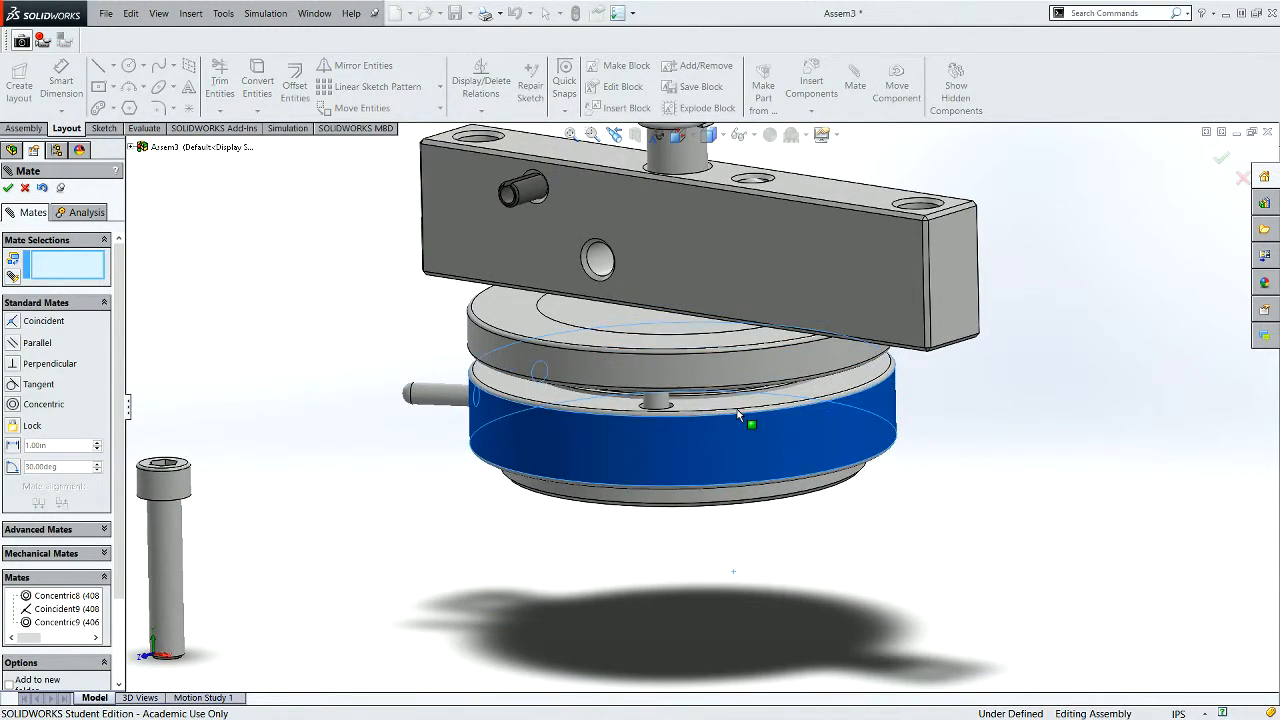
pyautogui.scroll(2, 677, 454)
pyautogui.moveTo(677, 454)
pyautogui.mouseDown(button='middle')
pyautogui.moveTo(720, 209)
pyautogui.moveTo(690, 450)
pyautogui.mouseUp(button='middle')
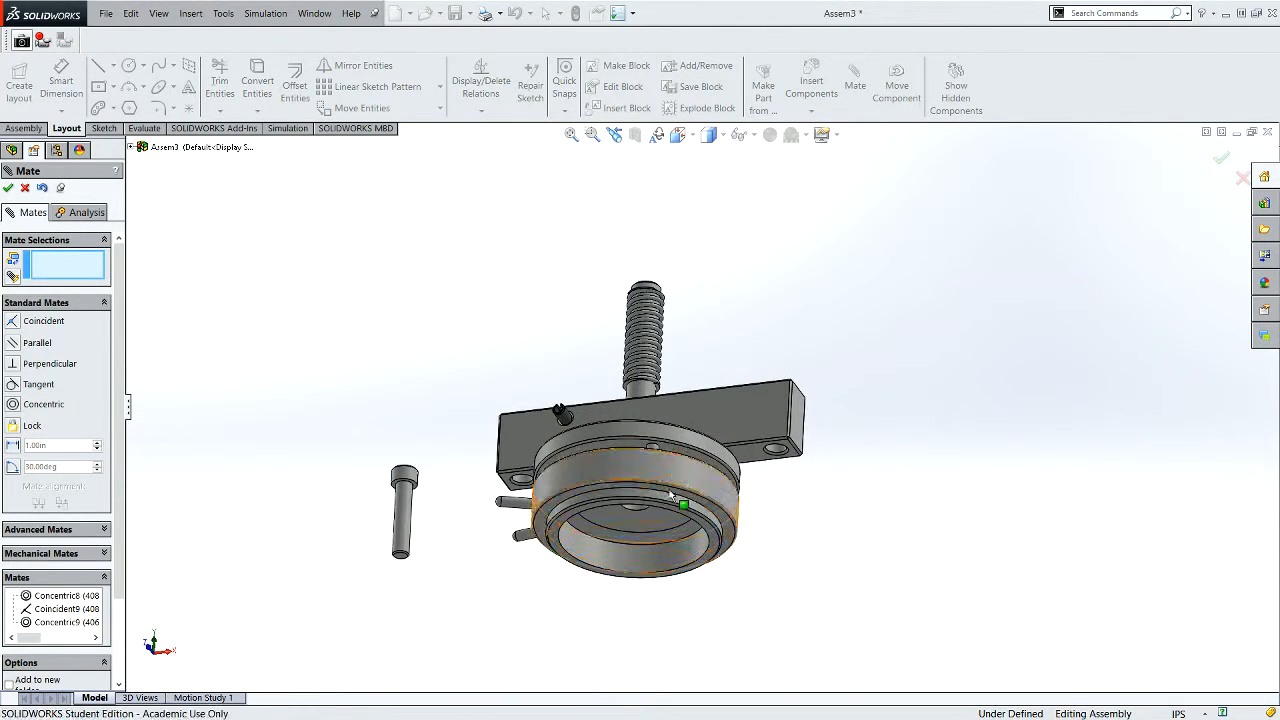
pyautogui.moveTo(672, 476); pyautogui.dragTo(665, 563)
pyautogui.scroll(-4, 638, 511)
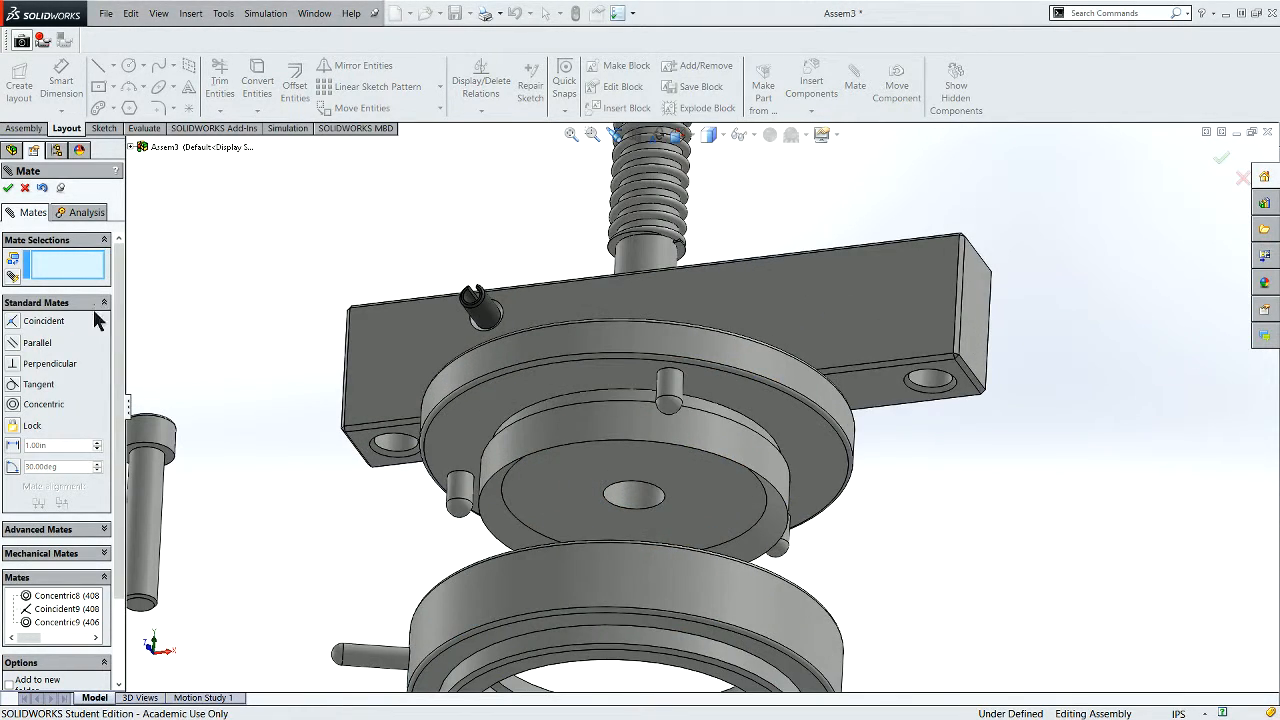
# - Leave the Mate command and undo the mates added to the 409 upper die center together with its last move
pyautogui.click(130, 13)
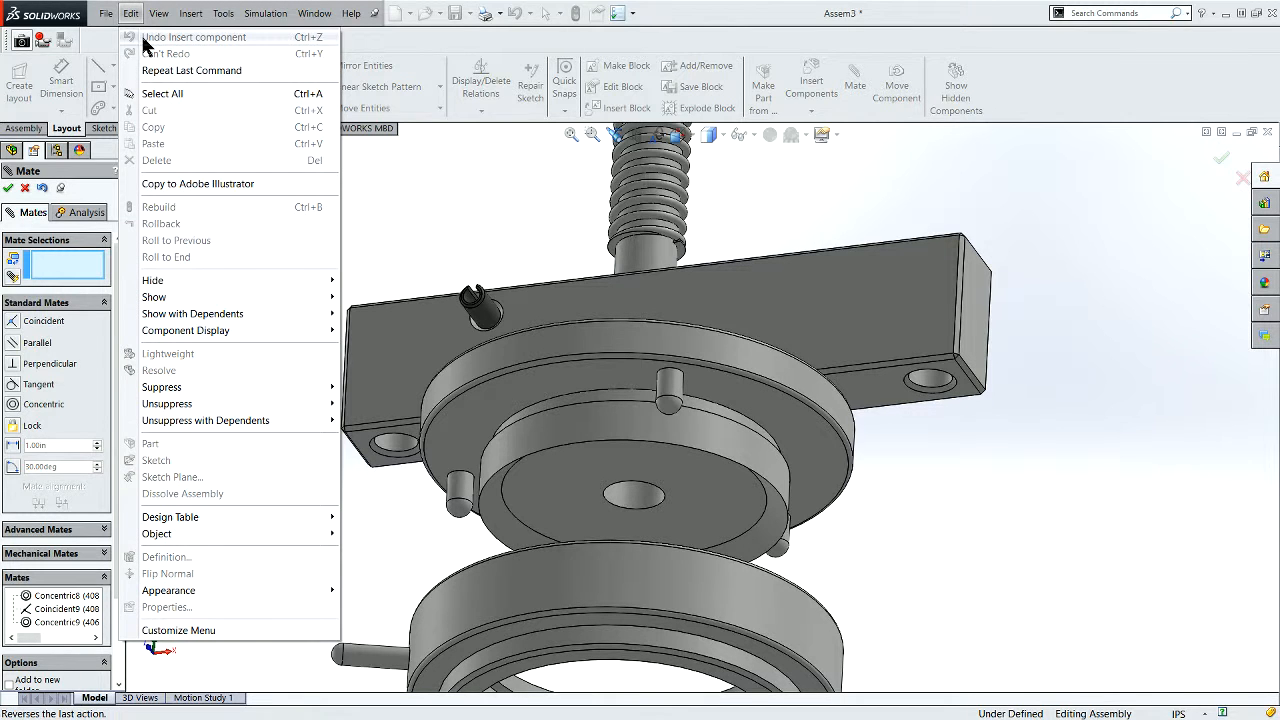
pyautogui.click(8, 218)
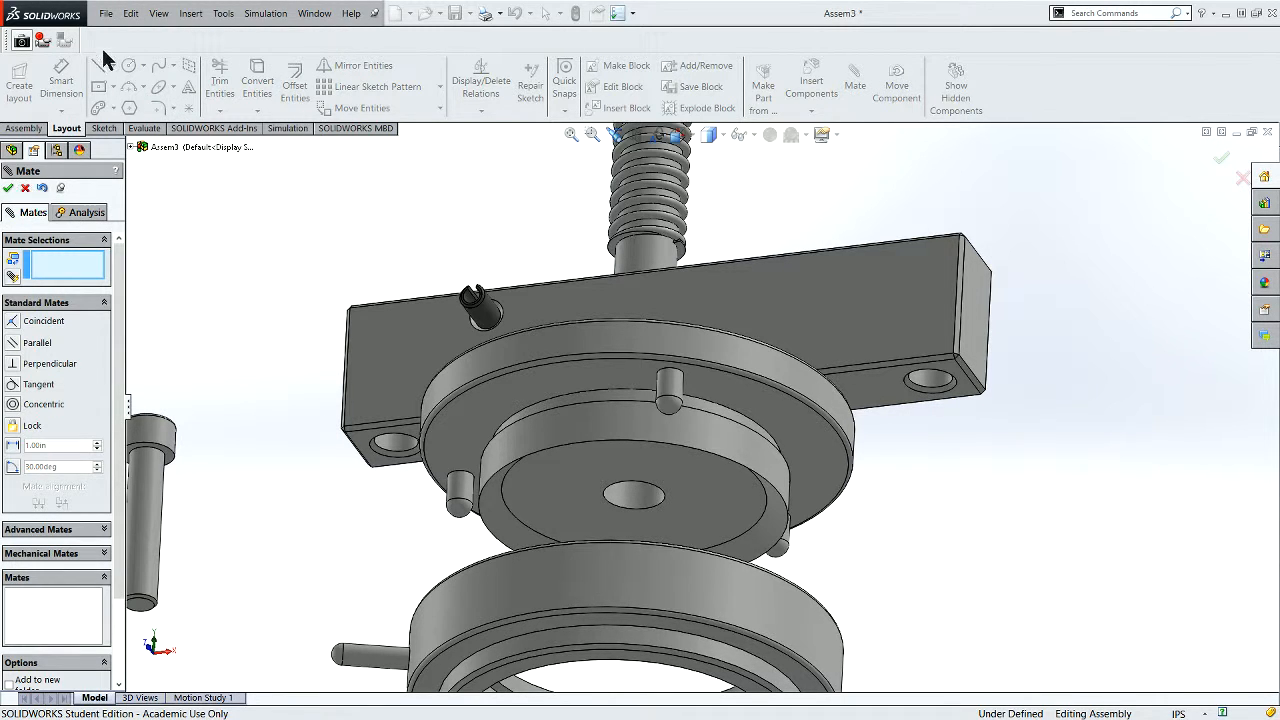
pyautogui.press('Escape')
pyautogui.click(130, 13)
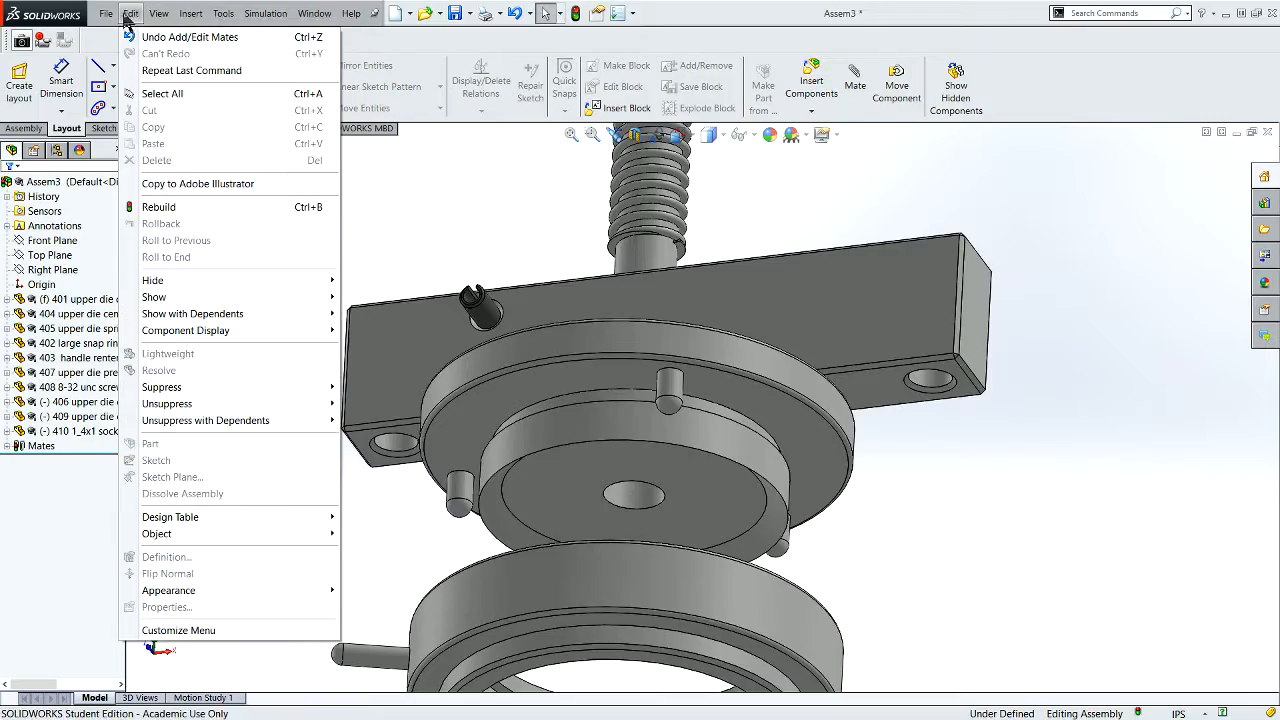
pyautogui.click(137, 37)
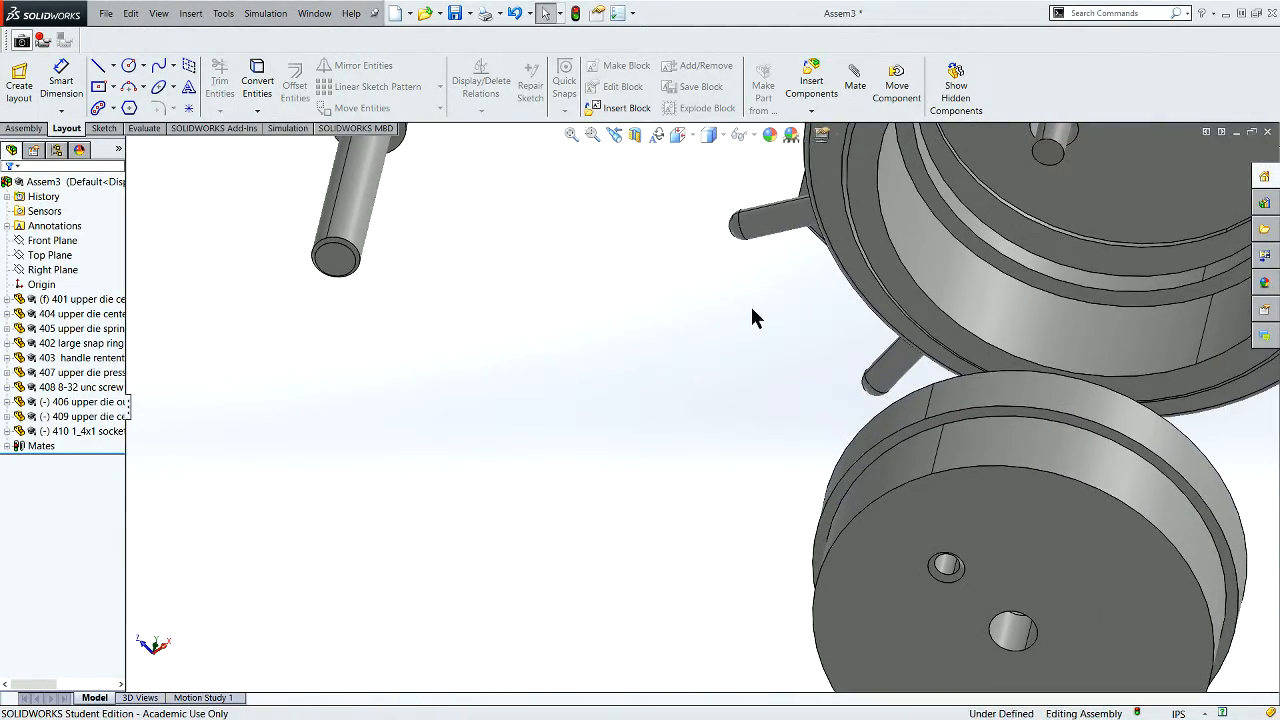
pyautogui.hotkey('alt', 'e')
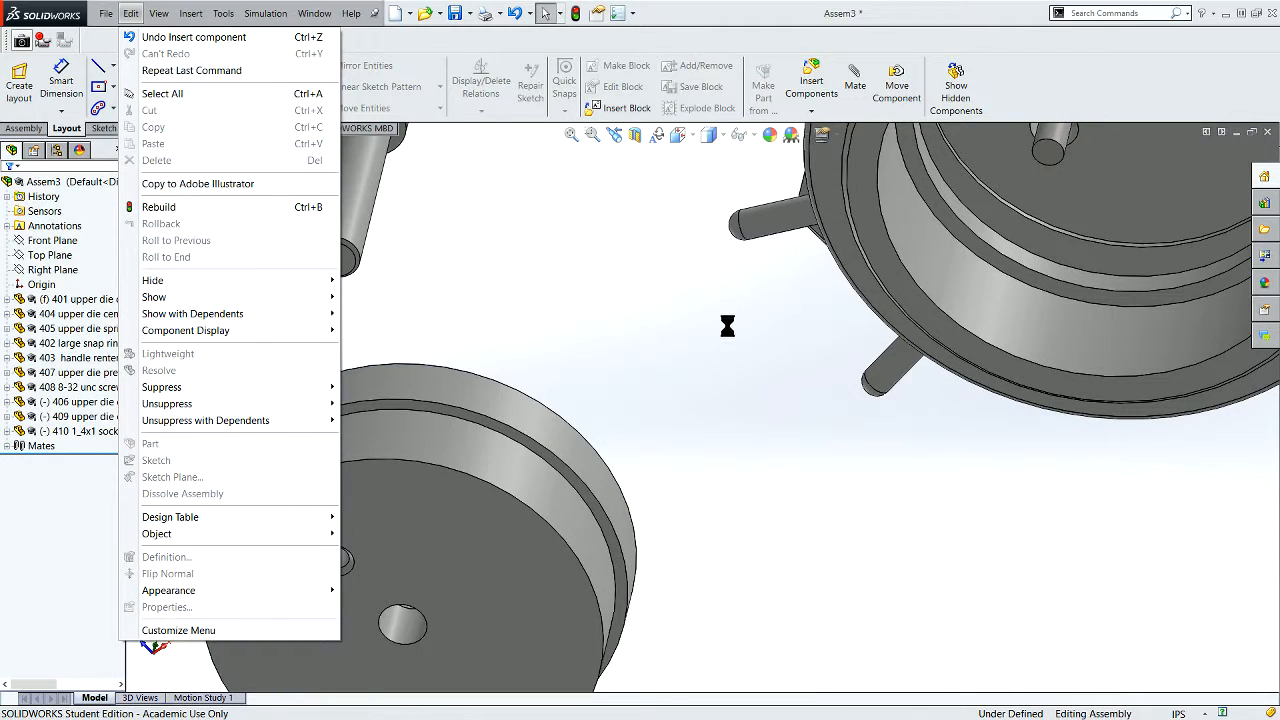
pyautogui.click(582, 354)
# - Add a concentric mate between the 2.06 in outer face of the upper die center and the outer ring's bore, with the alignment flipped
pyautogui.scroll(4, 627, 358)
pyautogui.moveTo(631, 361); pyautogui.dragTo(659, 371, button='middle')
pyautogui.scroll(-2, 658, 376)
pyautogui.scroll(2, 656, 385)
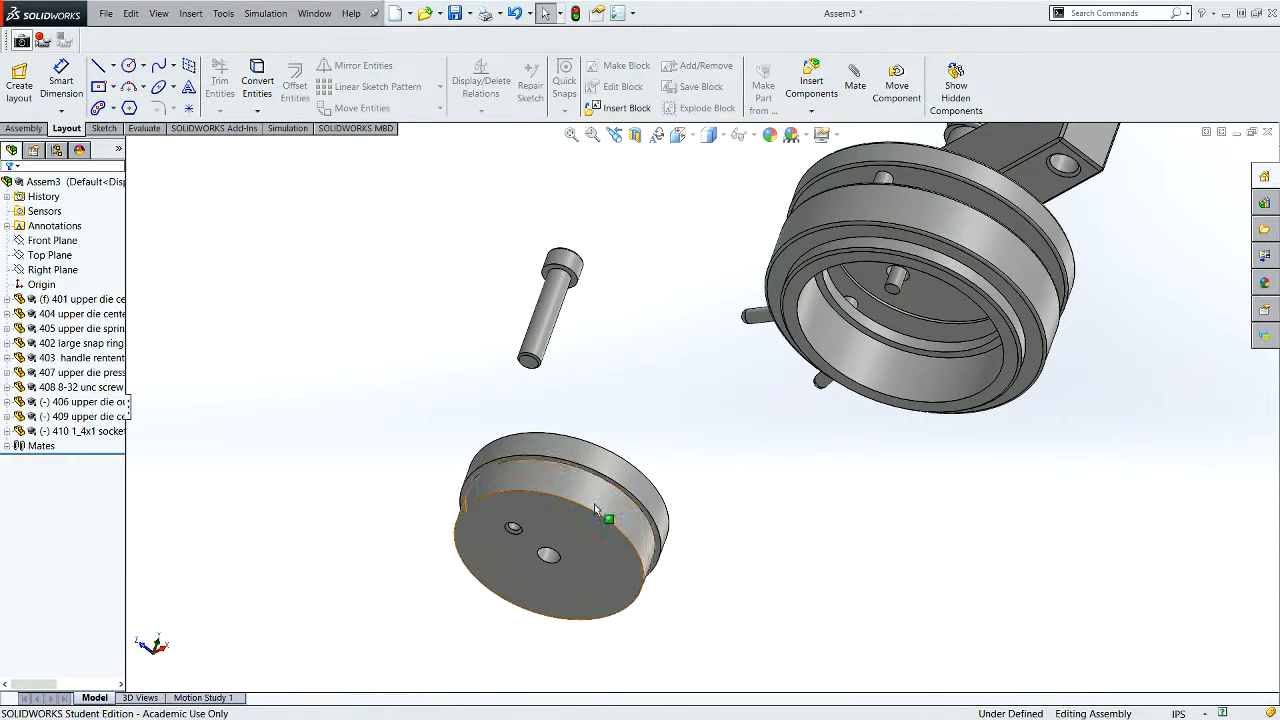
pyautogui.scroll(-2, 588, 530)
pyautogui.click(605, 490)
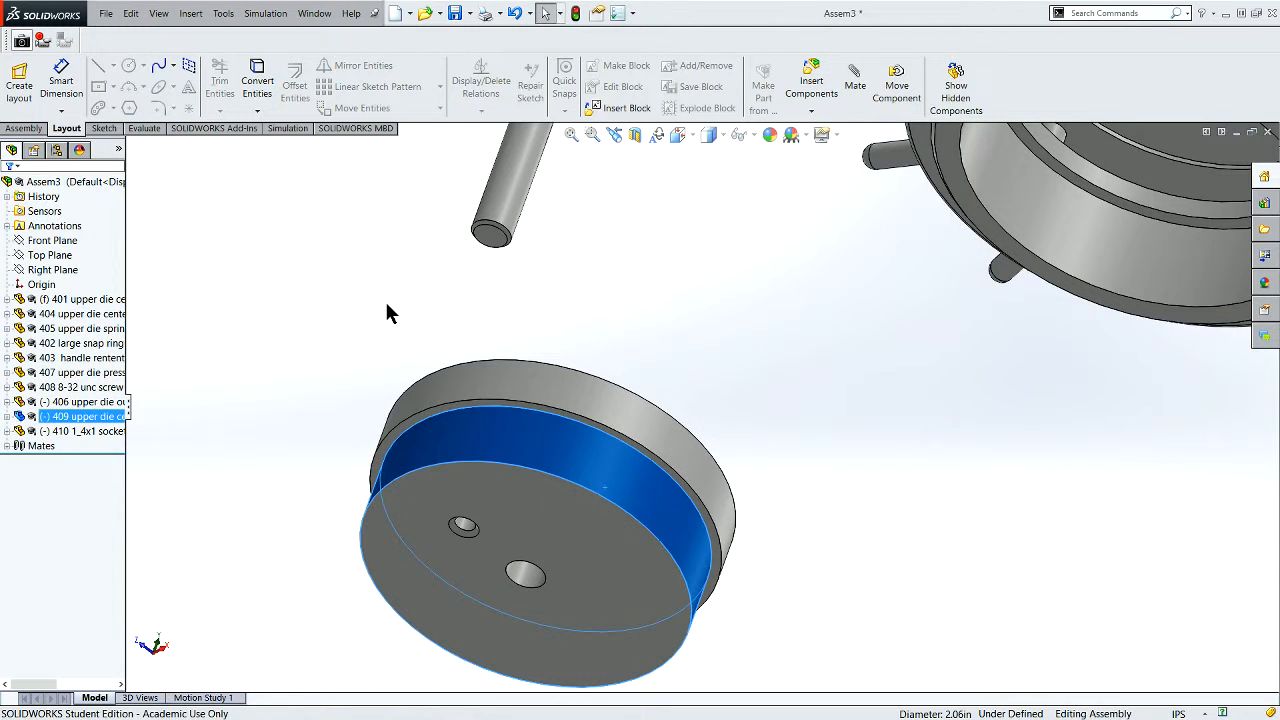
pyautogui.click(23, 129)
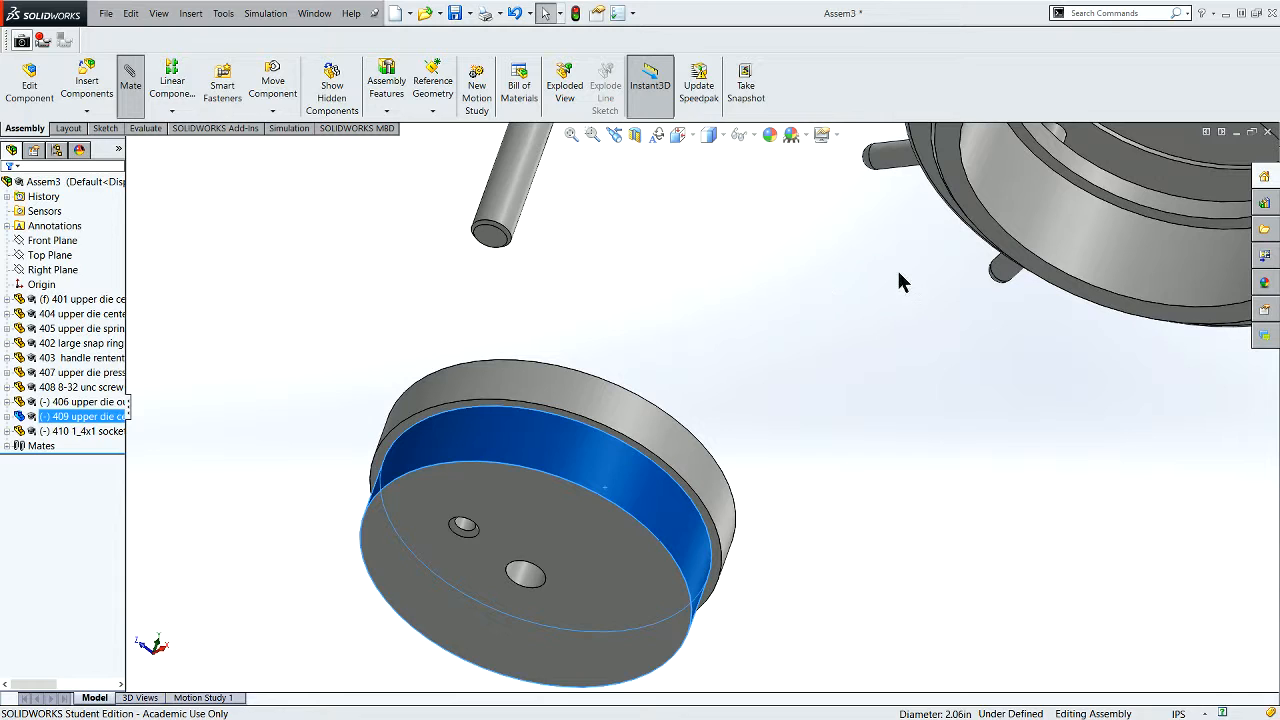
pyautogui.click(1015, 270)
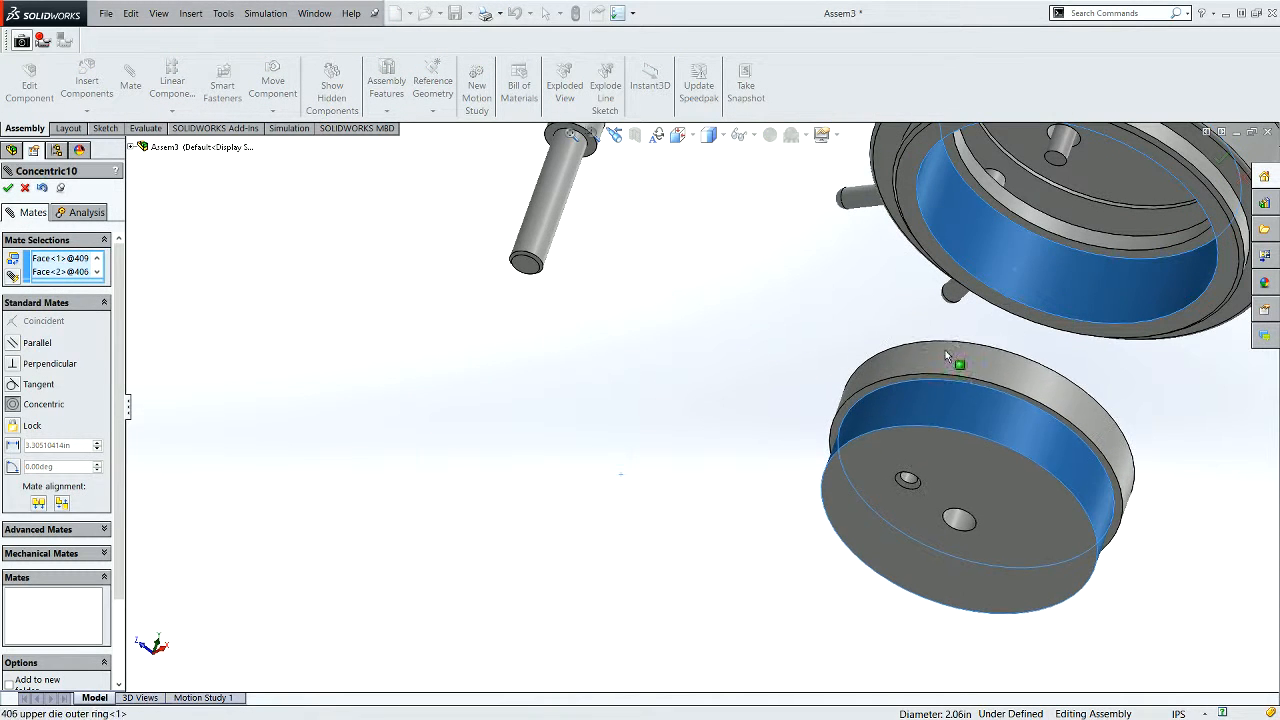
pyautogui.click(1062, 357)
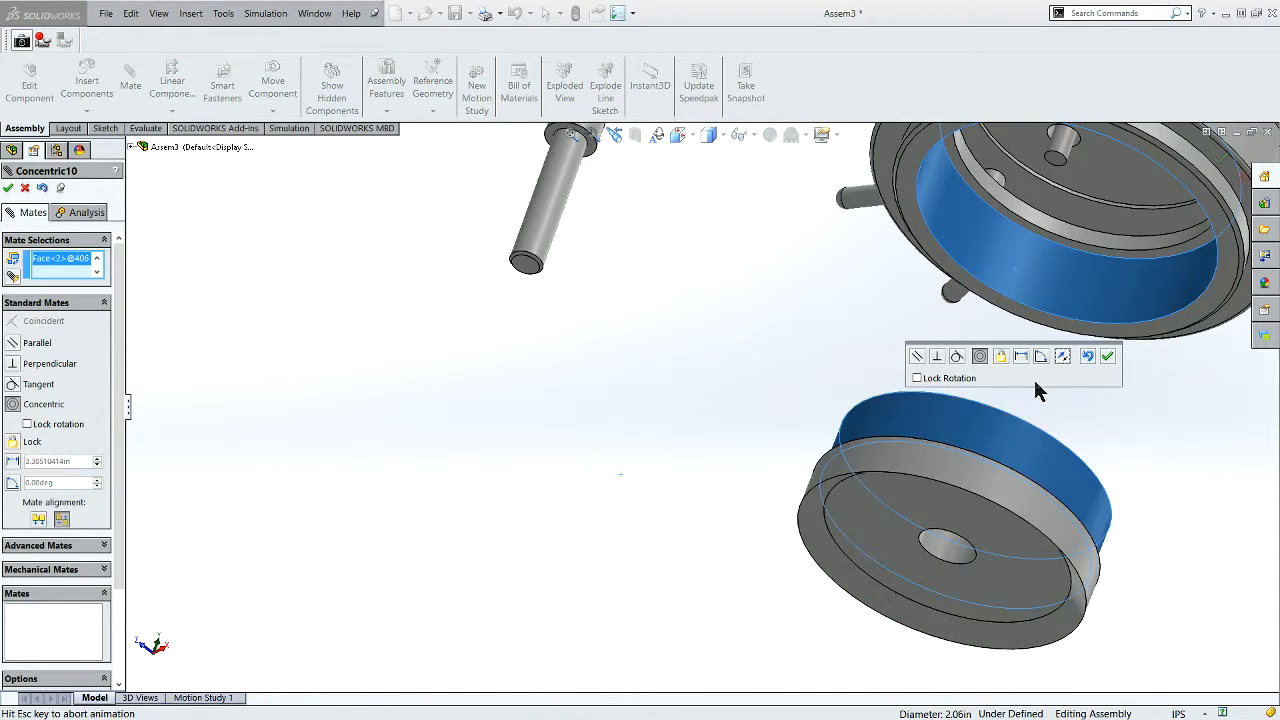
pyautogui.click(1107, 363)
# - Add a coincident mate between the shoulder face of the 409 upper die center and the inner ledge face of the 406 outer ring
pyautogui.moveTo(1036, 358); pyautogui.dragTo(791, 443, button='middle')
pyautogui.scroll(-3, 552, 491)
pyautogui.scroll(-3, 418, 505)
pyautogui.scroll(-3, 350, 515)
pyautogui.middleClick(615, 442)
pyautogui.moveTo(615, 442); pyautogui.dragTo(583, 428, button='middle')
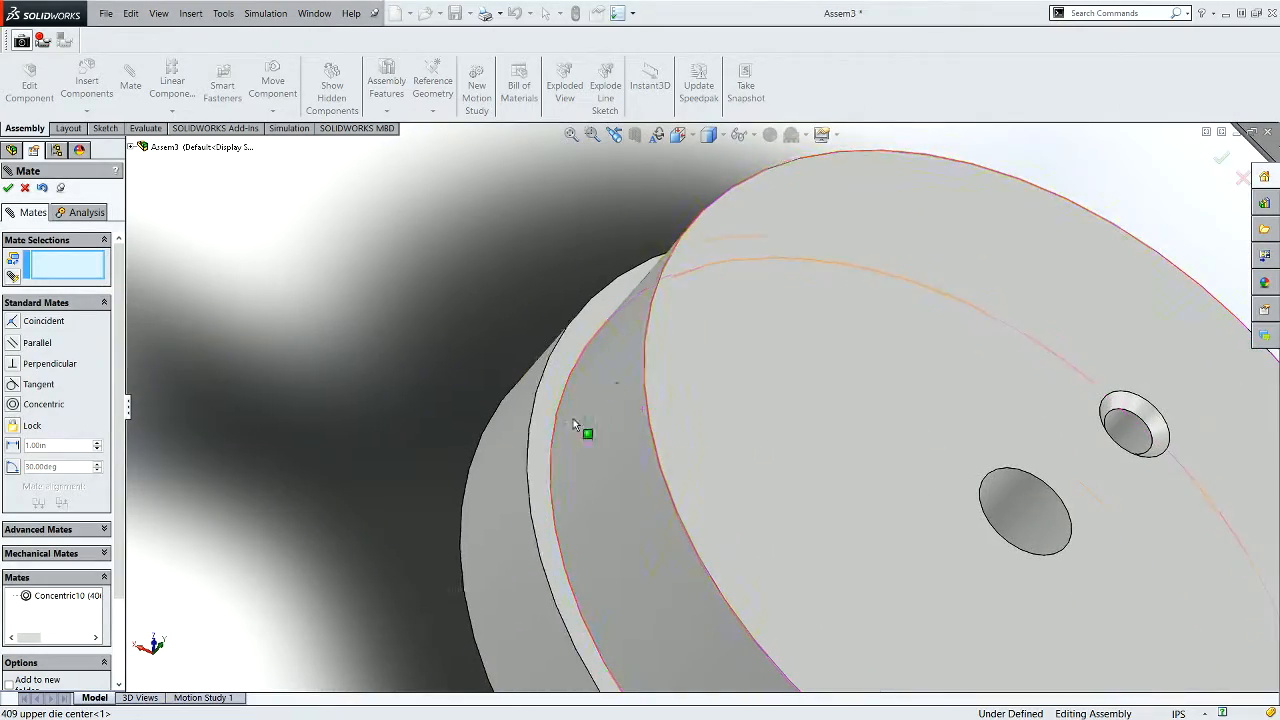
pyautogui.click(544, 516)
pyautogui.scroll(5, 549, 510)
pyautogui.moveTo(570, 455); pyautogui.dragTo(665, 320, button='middle')
pyautogui.scroll(-5, 563, 406)
pyautogui.click(501, 412)
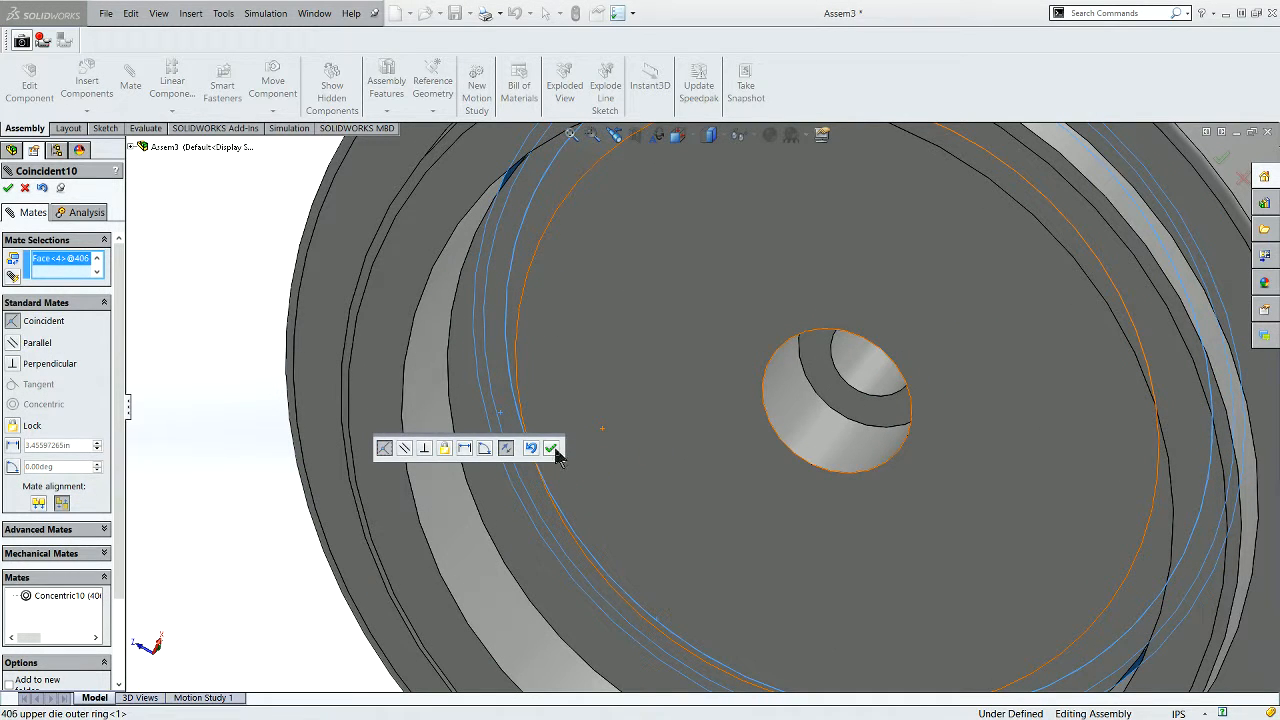
pyautogui.click(551, 448)
# - Open the concentric mate between the upper die center and outer ring and try to lock its rotation
pyautogui.scroll(5, 600, 447)
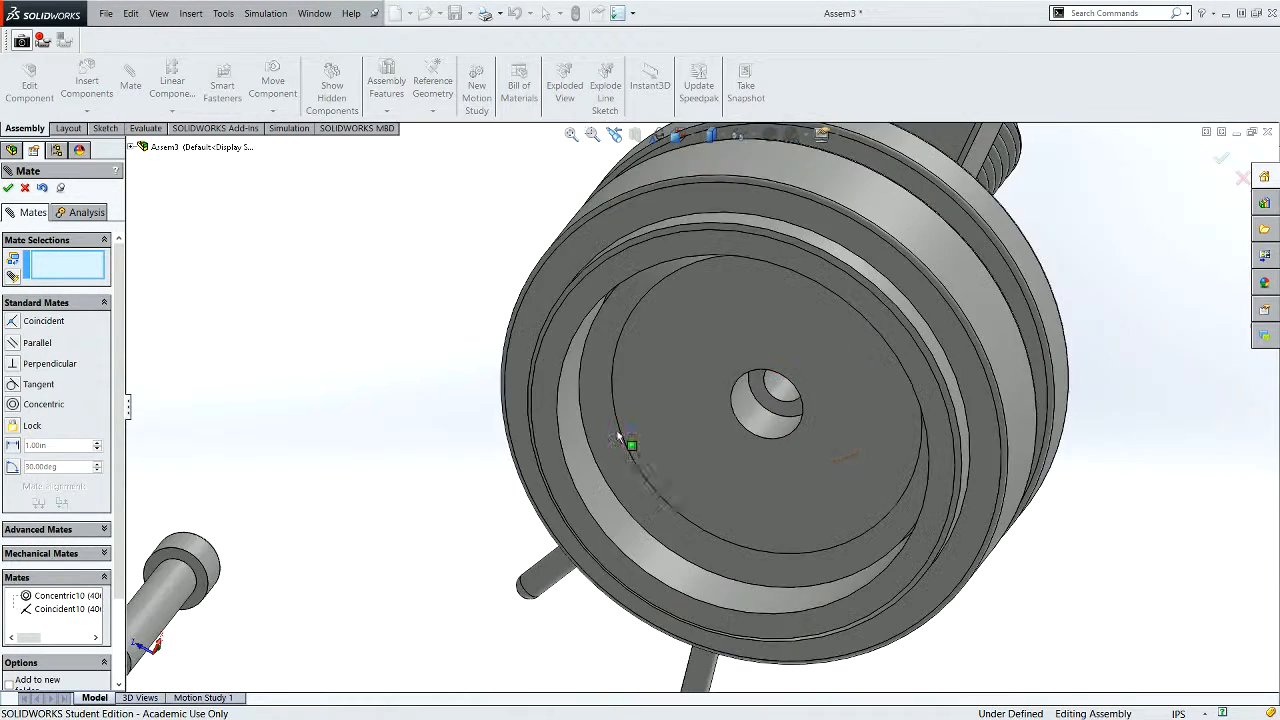
pyautogui.moveTo(702, 401); pyautogui.dragTo(725, 449, button='middle')
pyautogui.click(73, 593)
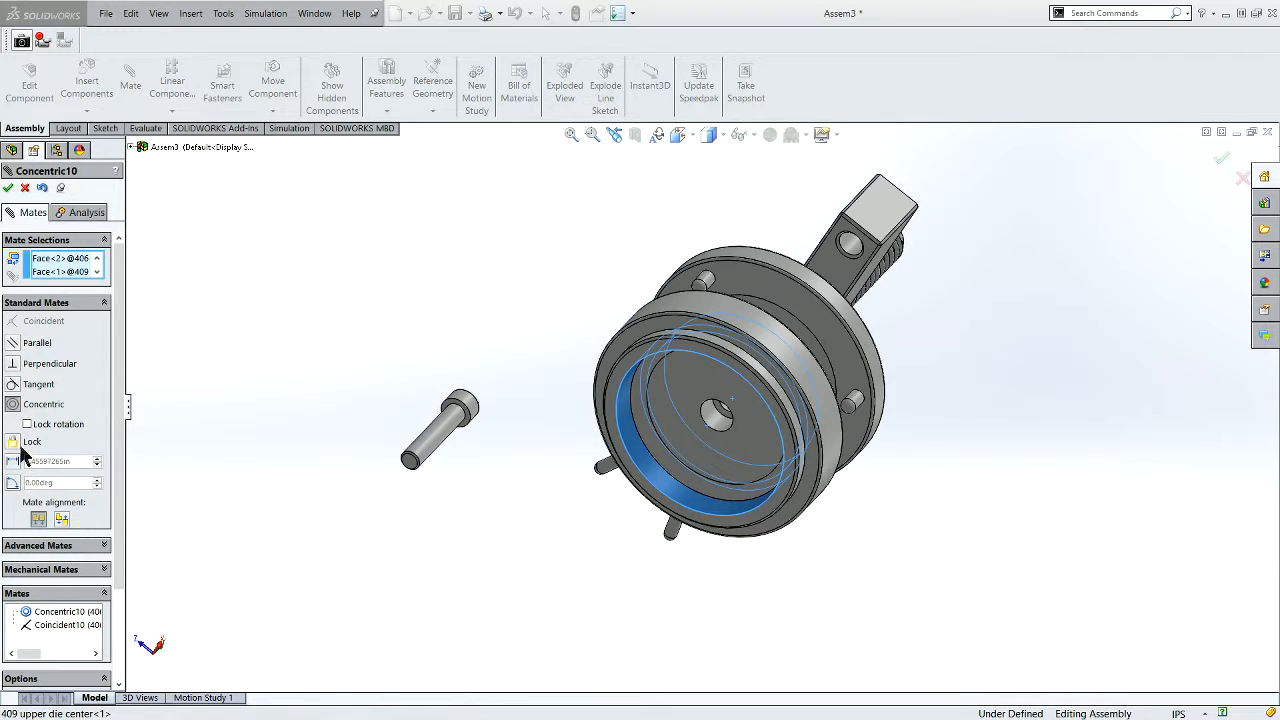
pyautogui.click(37, 425)
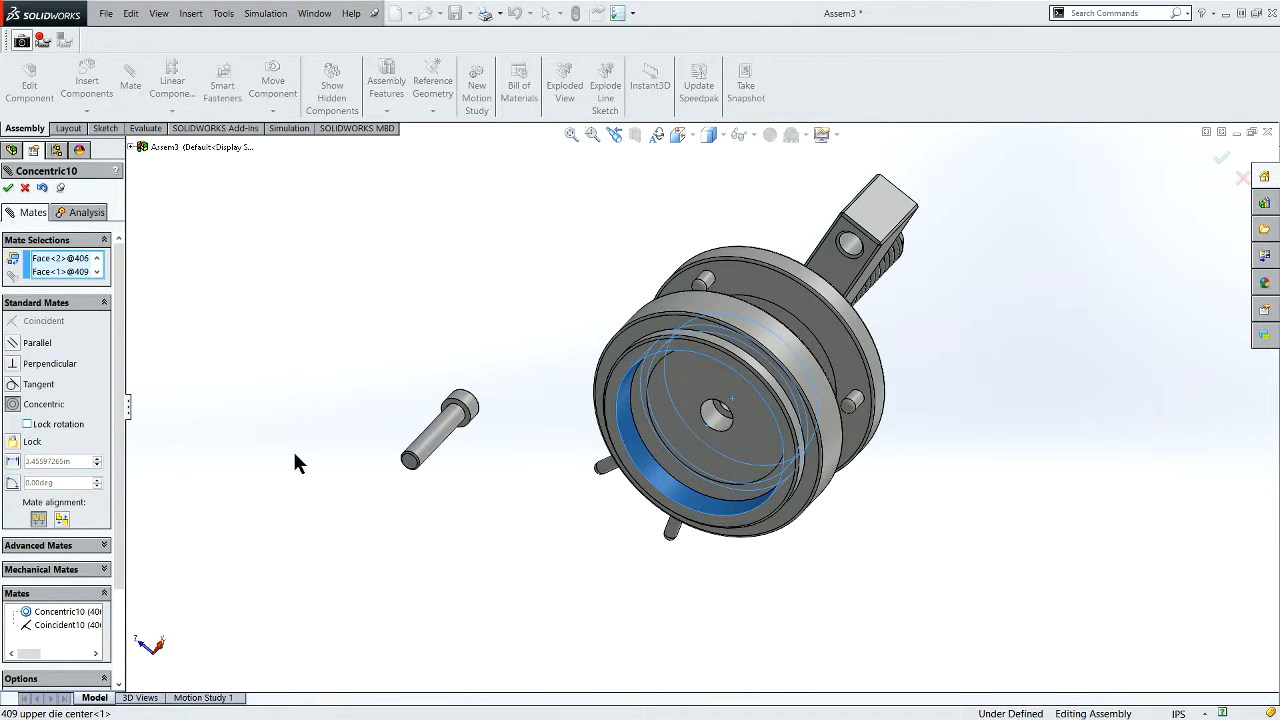
pyautogui.click(9, 188)
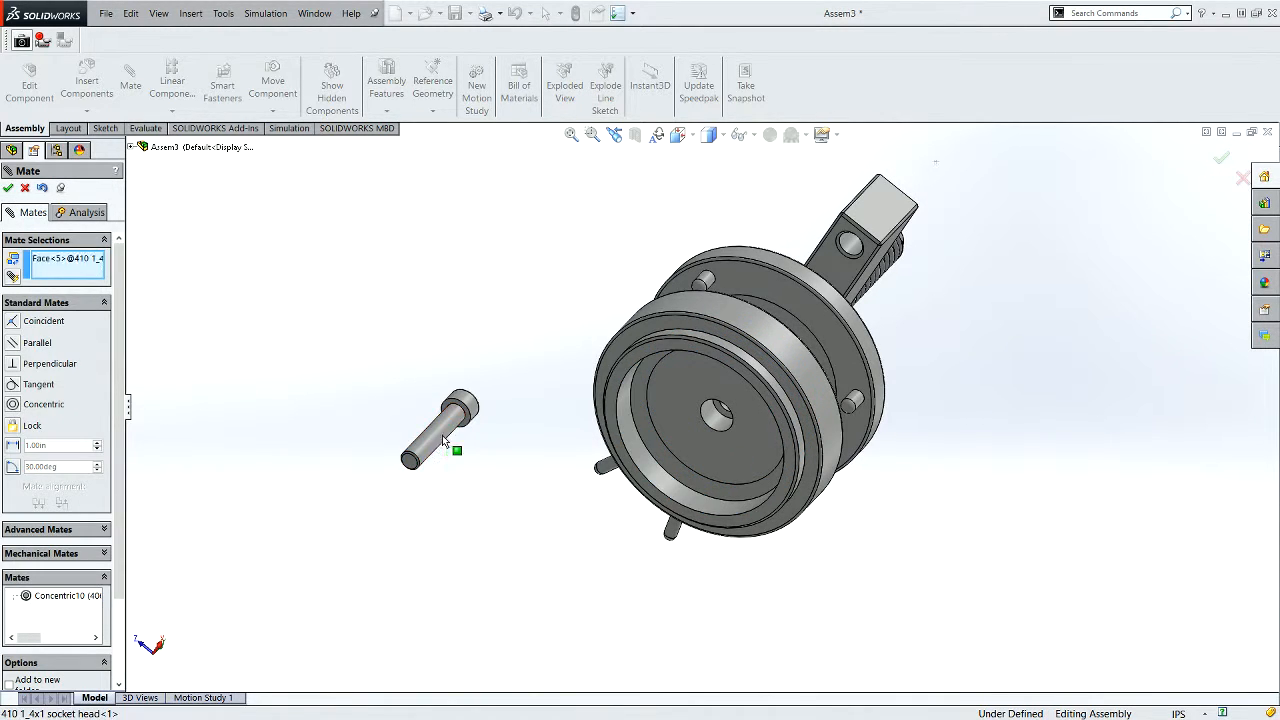
# - Add a concentric mate between the 410 socket head screw's shank and the 409 upper die center's hole, with the alignment flipped
pyautogui.scroll(-5, 722, 423)
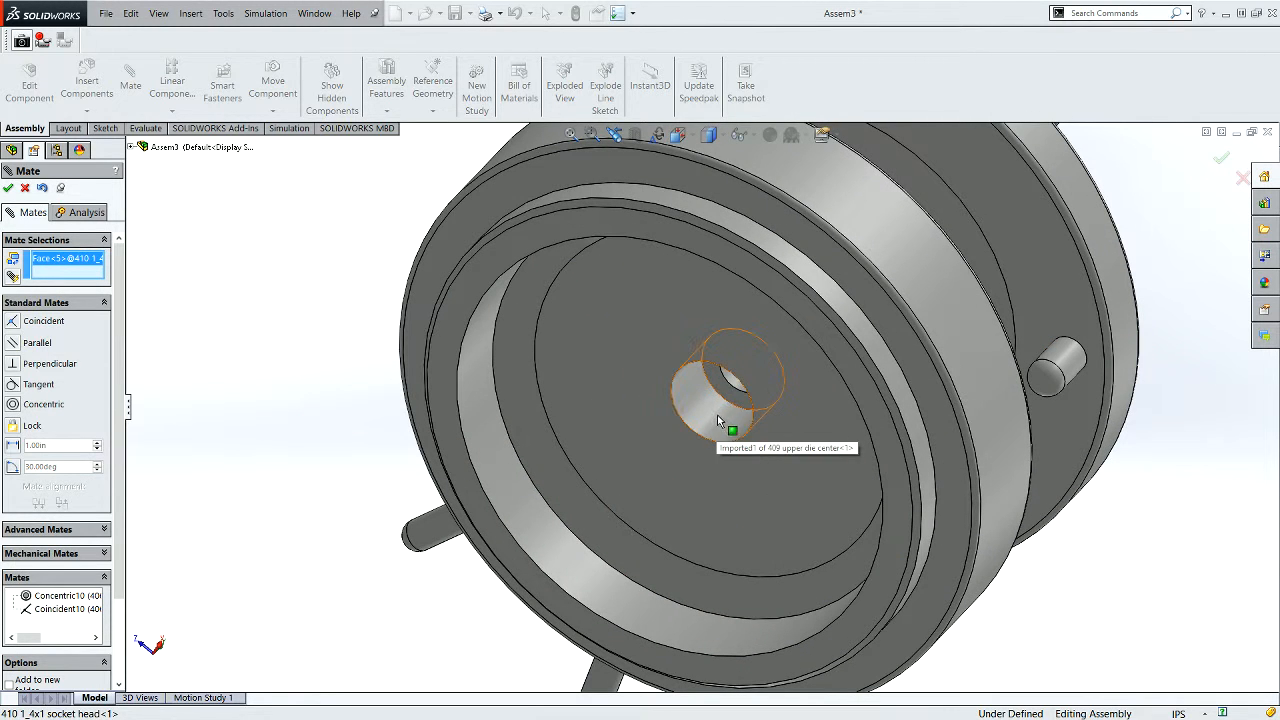
pyautogui.click(718, 418)
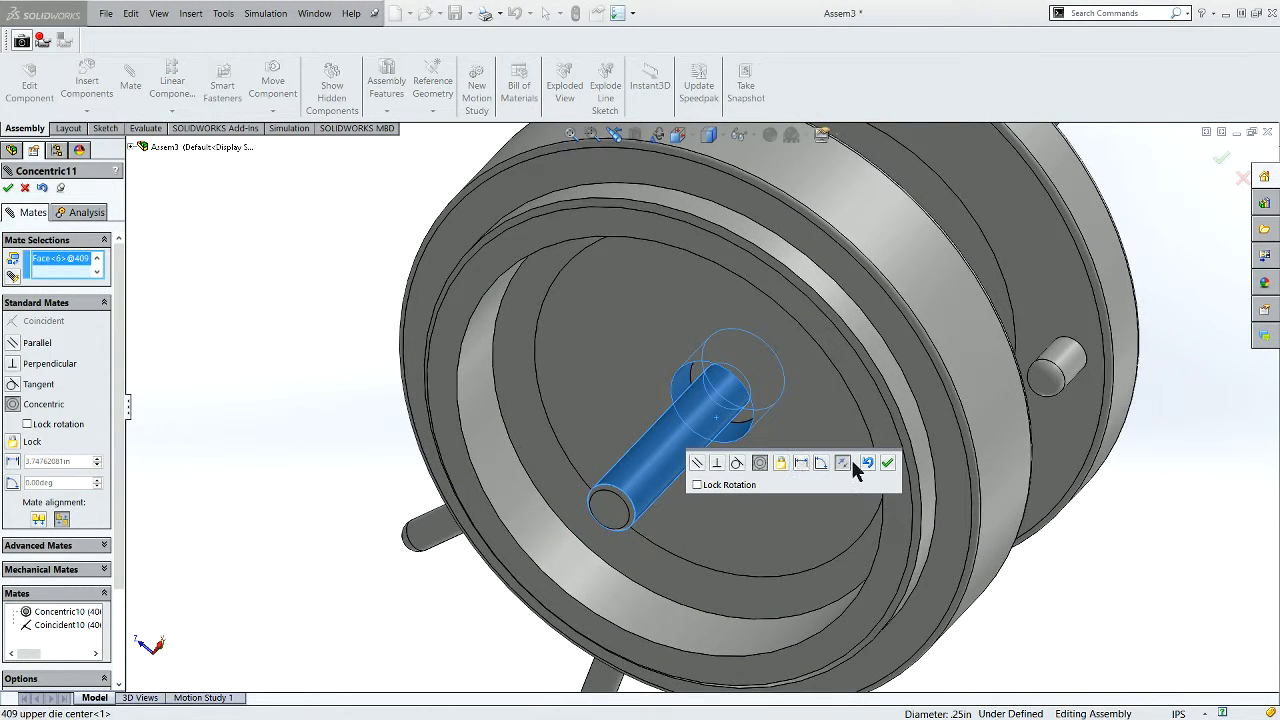
pyautogui.click(843, 466)
pyautogui.click(888, 463)
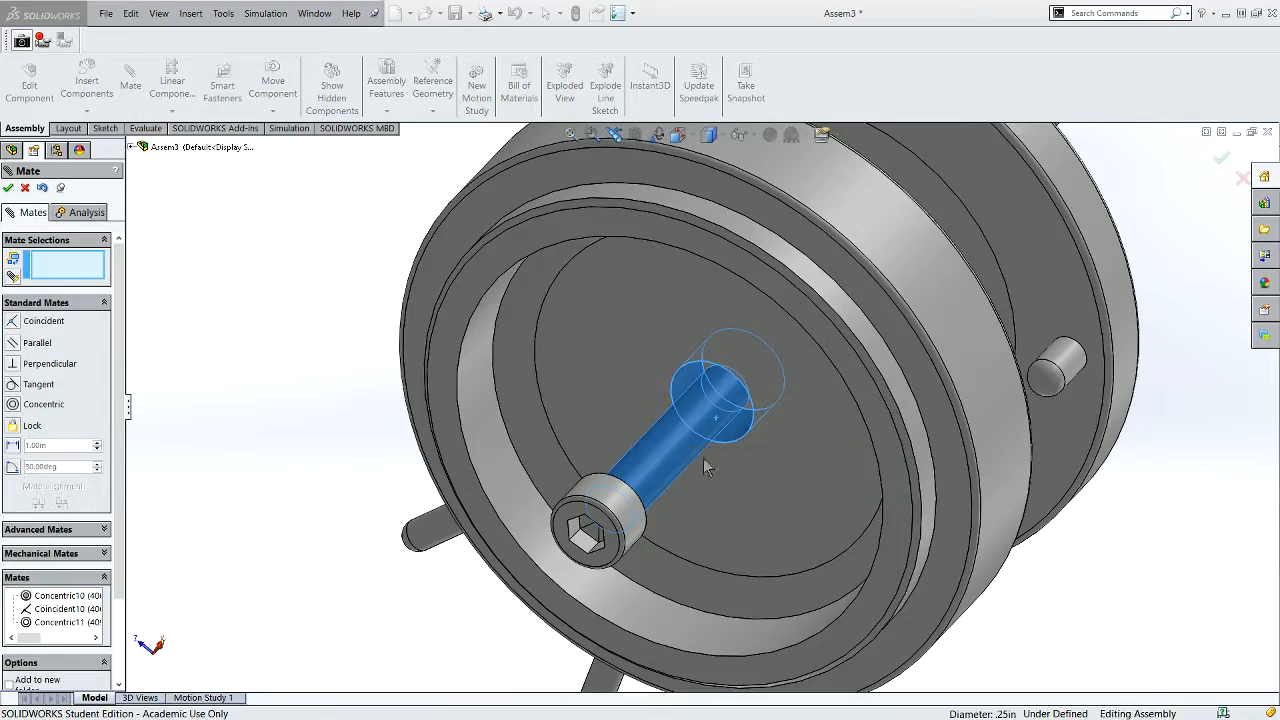
# - Add a coincident mate between the counterbore seat of the 409 upper die center and the underside of the socket head screw's head
pyautogui.scroll(-3, 728, 417)
pyautogui.scroll(-2, 728, 417)
pyautogui.click(768, 393)
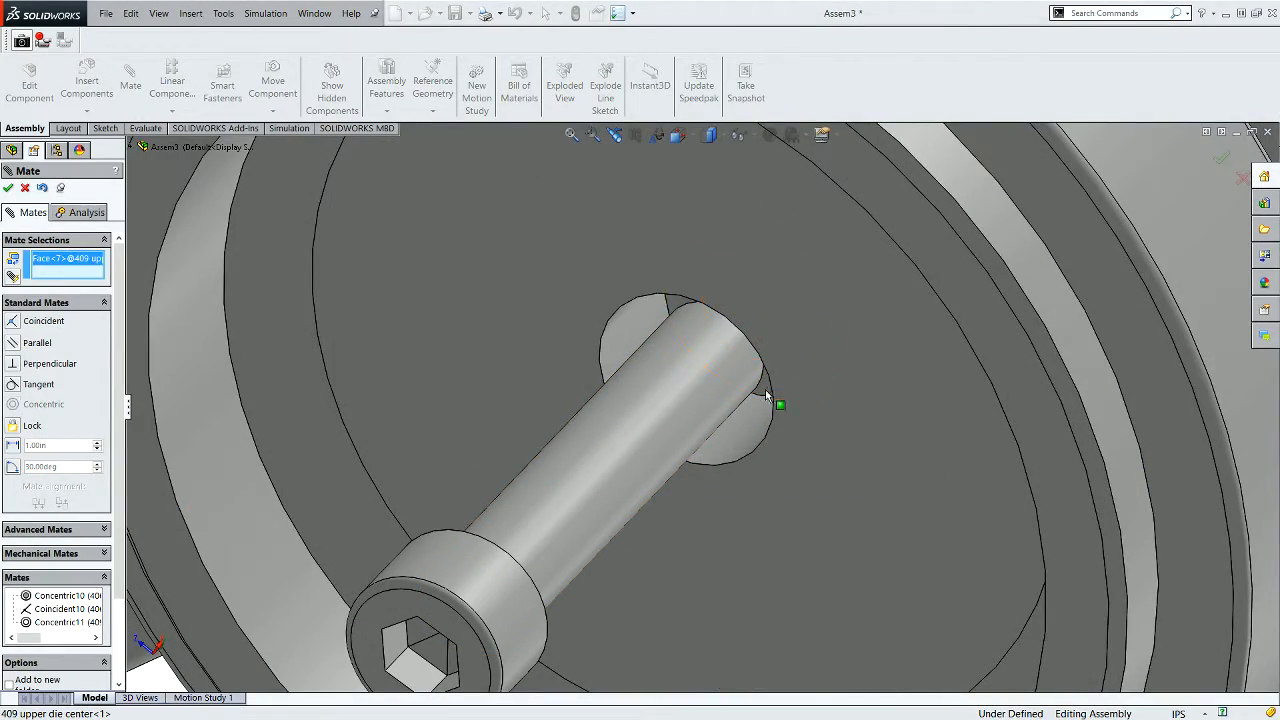
pyautogui.scroll(5, 755, 420)
pyautogui.moveTo(748, 431); pyautogui.dragTo(629, 478, button='middle')
pyautogui.scroll(-3, 629, 478)
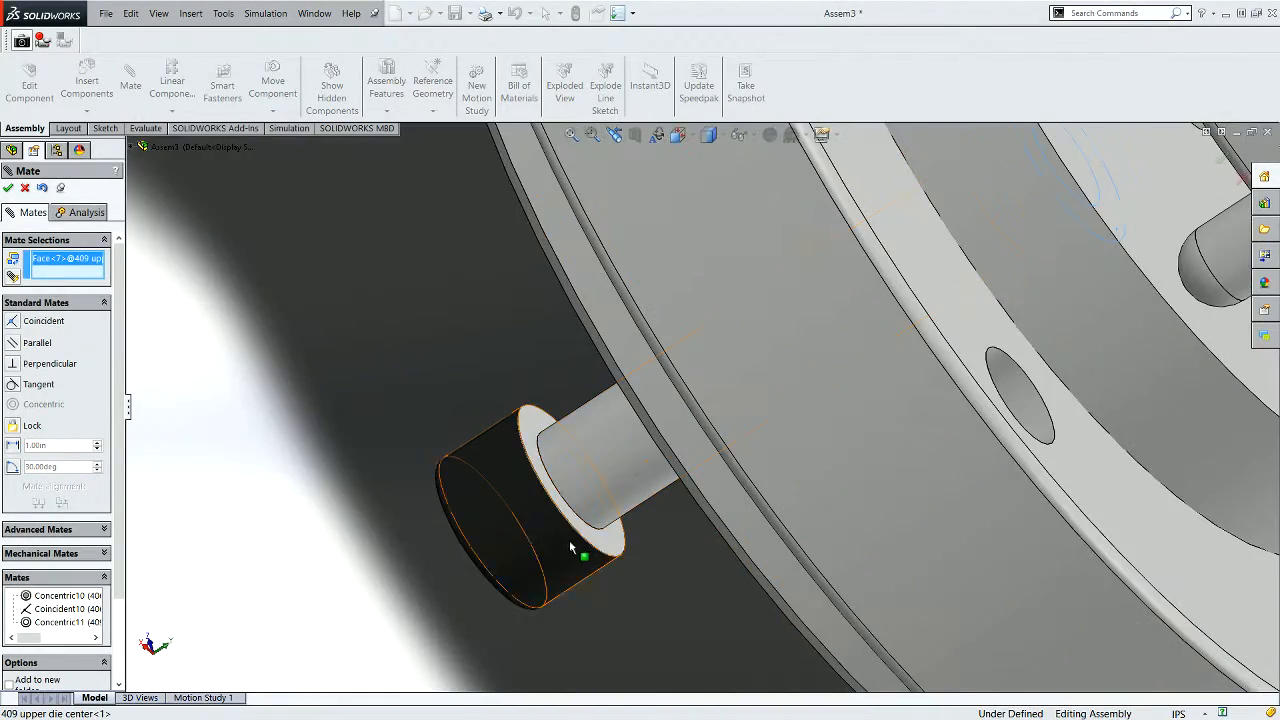
pyautogui.click(606, 548)
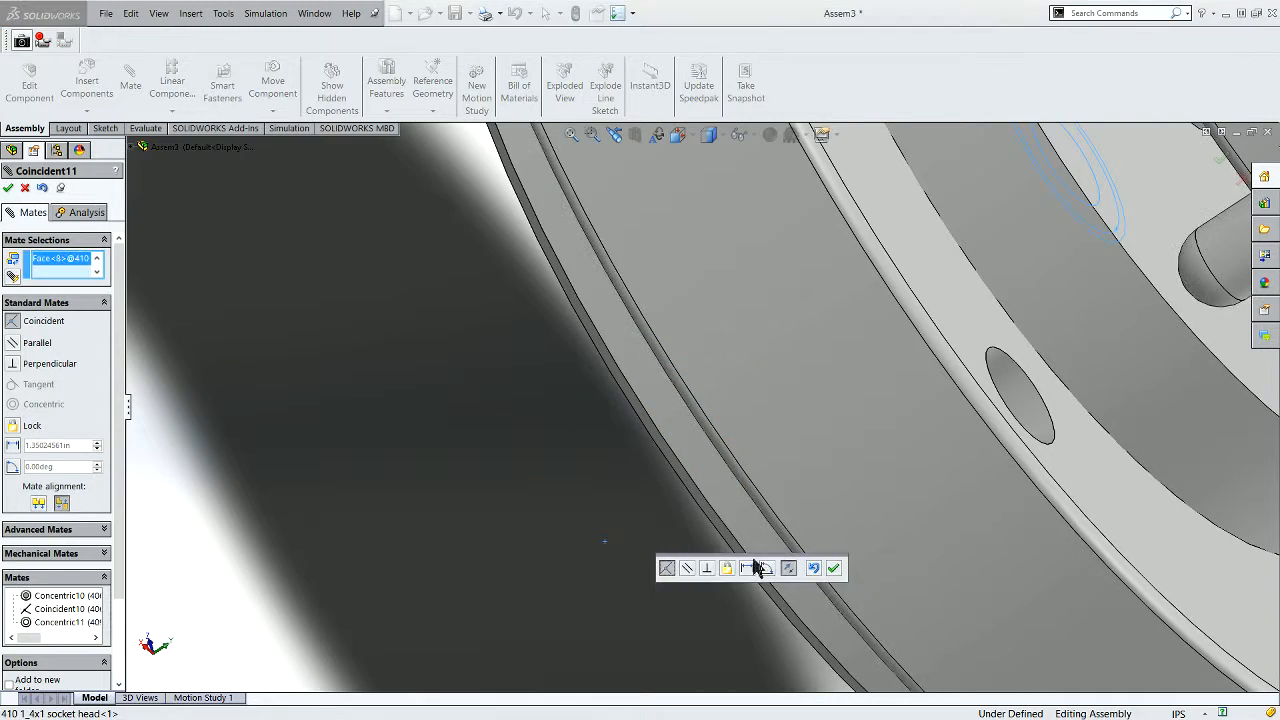
pyautogui.click(833, 568)
# - Slide the 406 outer ring along its axis to test its free travel relative to the 407 pressure ring
pyautogui.scroll(5, 800, 660)
pyautogui.moveTo(797, 657); pyautogui.dragTo(833, 468, button='middle')
pyautogui.moveTo(833, 468); pyautogui.dragTo(894, 373)
pyautogui.moveTo(894, 373); pyautogui.dragTo(872, 382, button='middle')
pyautogui.moveTo(864, 394); pyautogui.dragTo(862, 399)
pyautogui.moveTo(861, 393); pyautogui.dragTo(876, 347, button='middle')
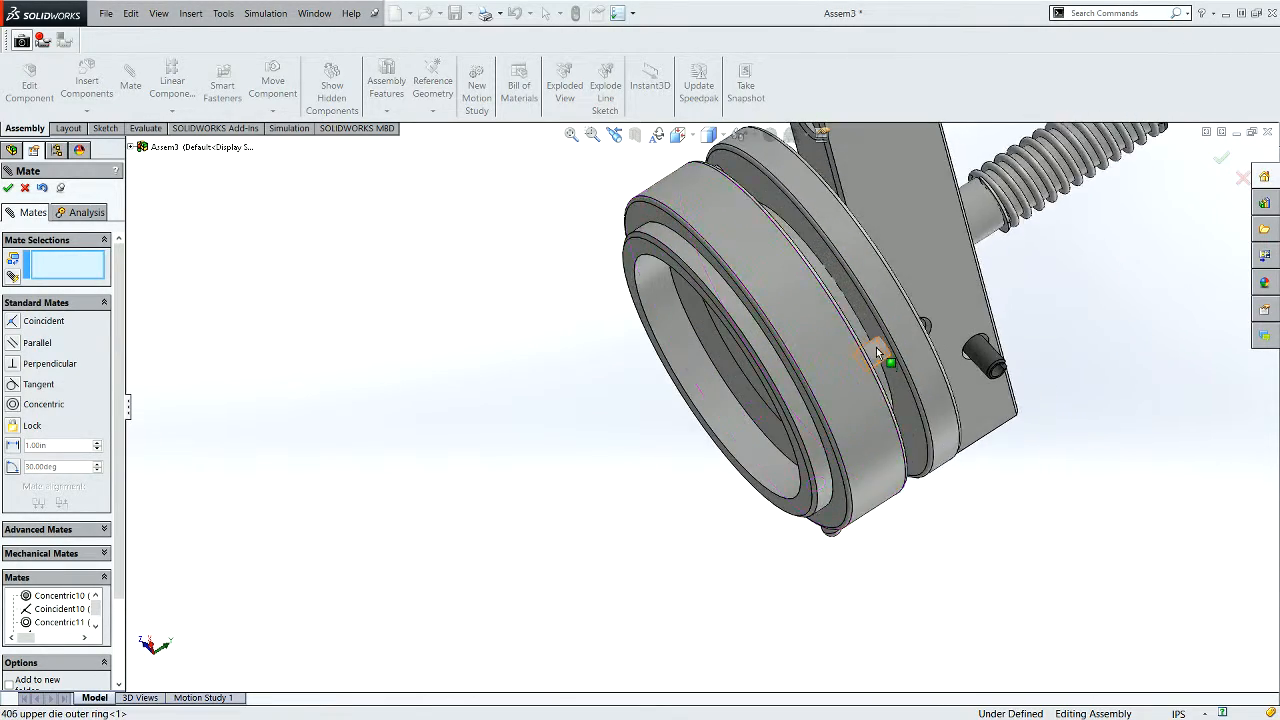
# - Add a limit distance mate between the facing faces of the 407 pressure ring and 406 outer ring, maximum 0.10 in and minimum 0.00 in
pyautogui.scroll(-5, 876, 347)
pyautogui.click(789, 323)
pyautogui.scroll(5, 789, 323)
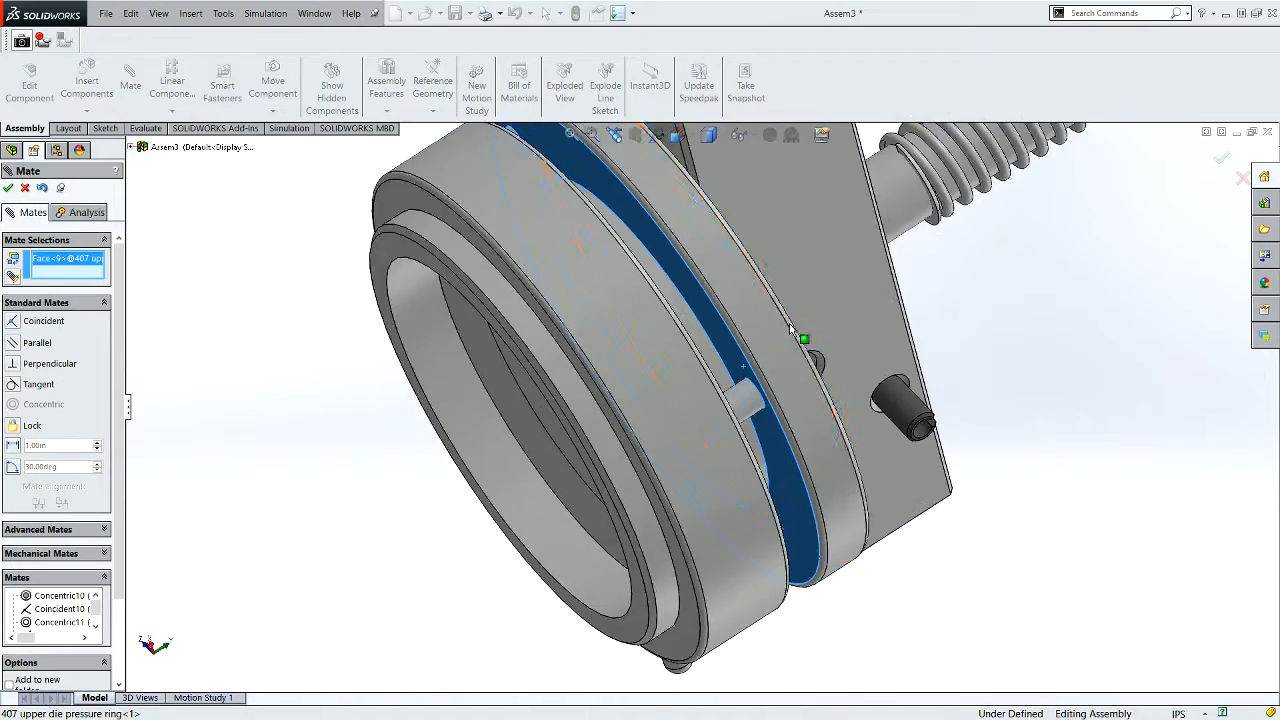
pyautogui.moveTo(789, 323); pyautogui.dragTo(716, 358, button='middle')
pyautogui.click(729, 357)
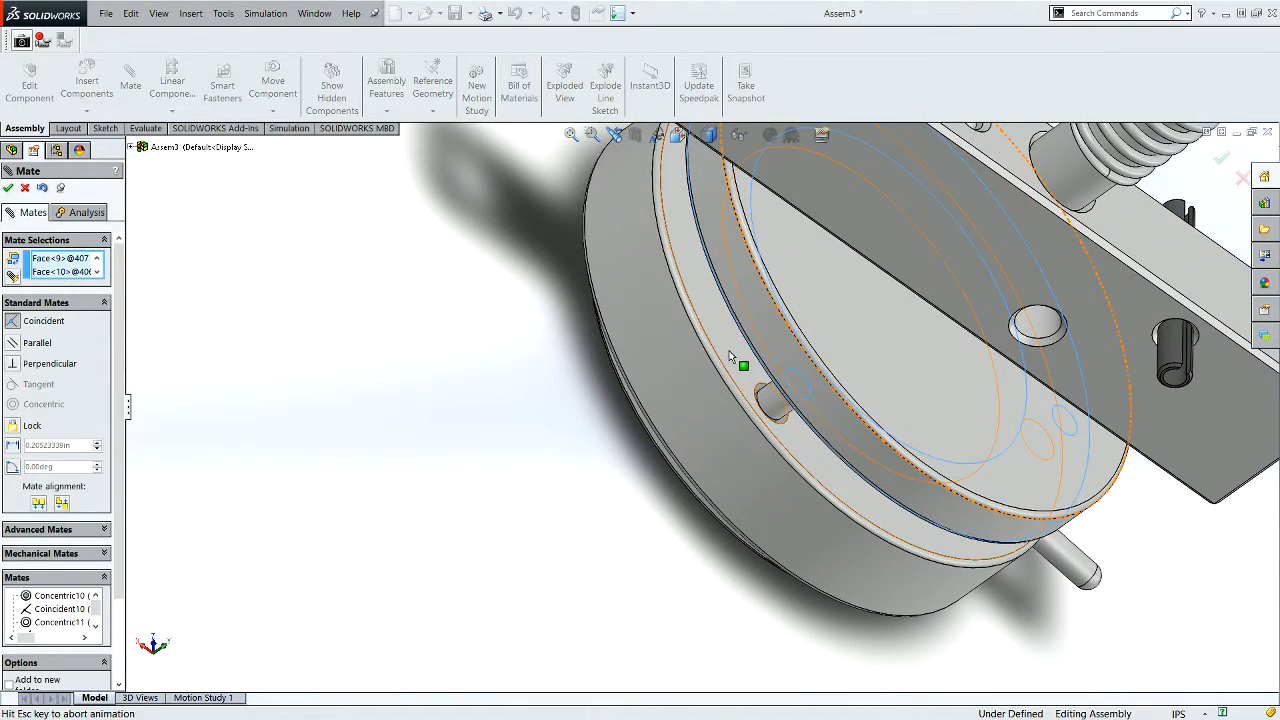
pyautogui.click(12, 446)
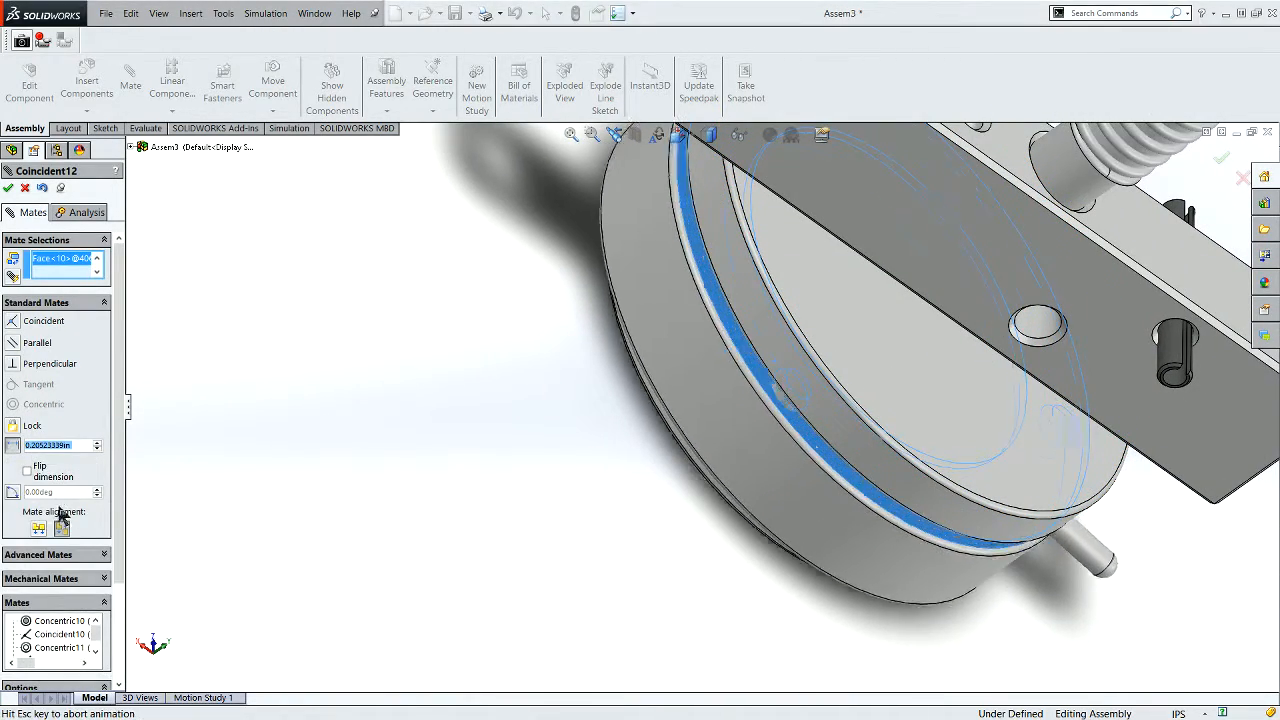
pyautogui.click(99, 555)
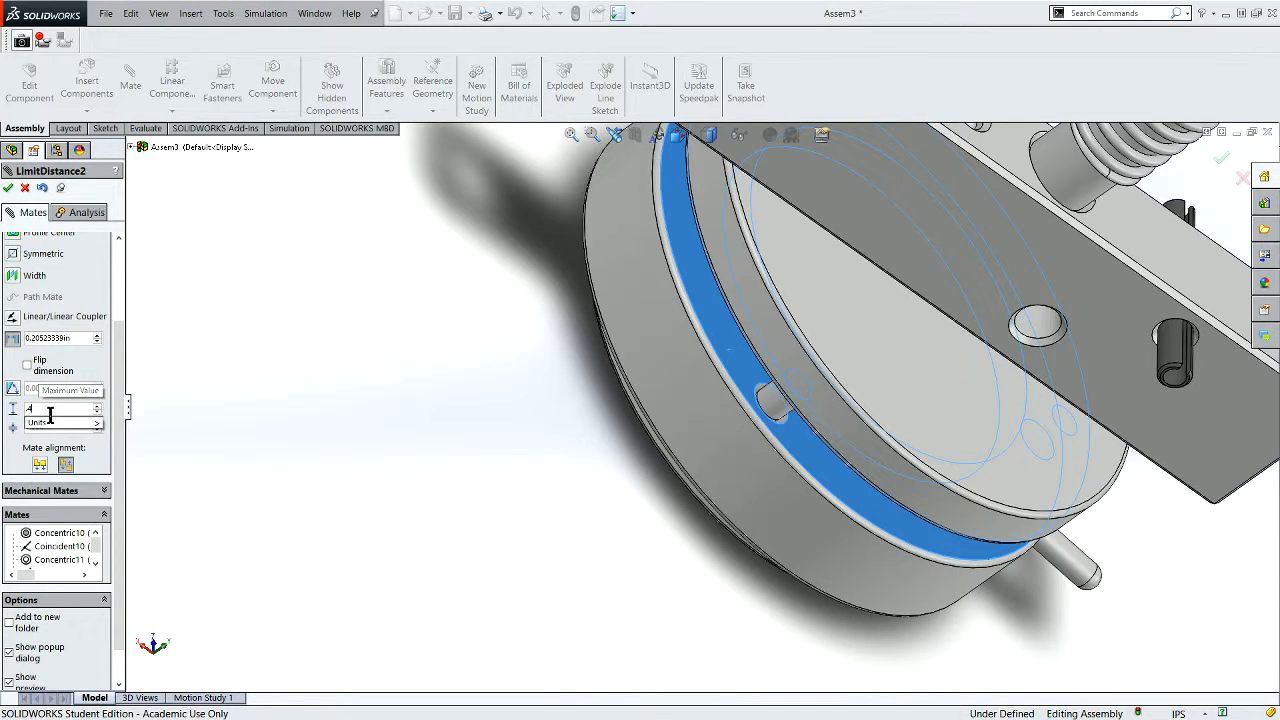
pyautogui.press('Return')
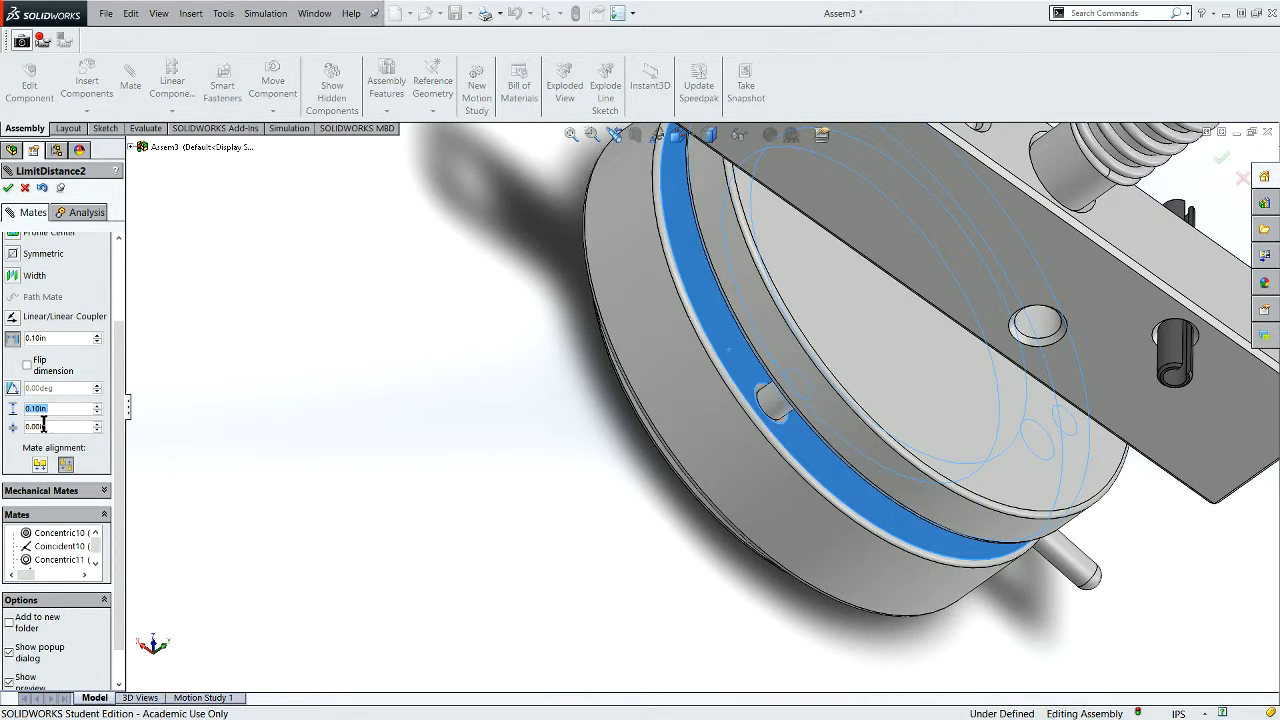
pyautogui.press('Return')
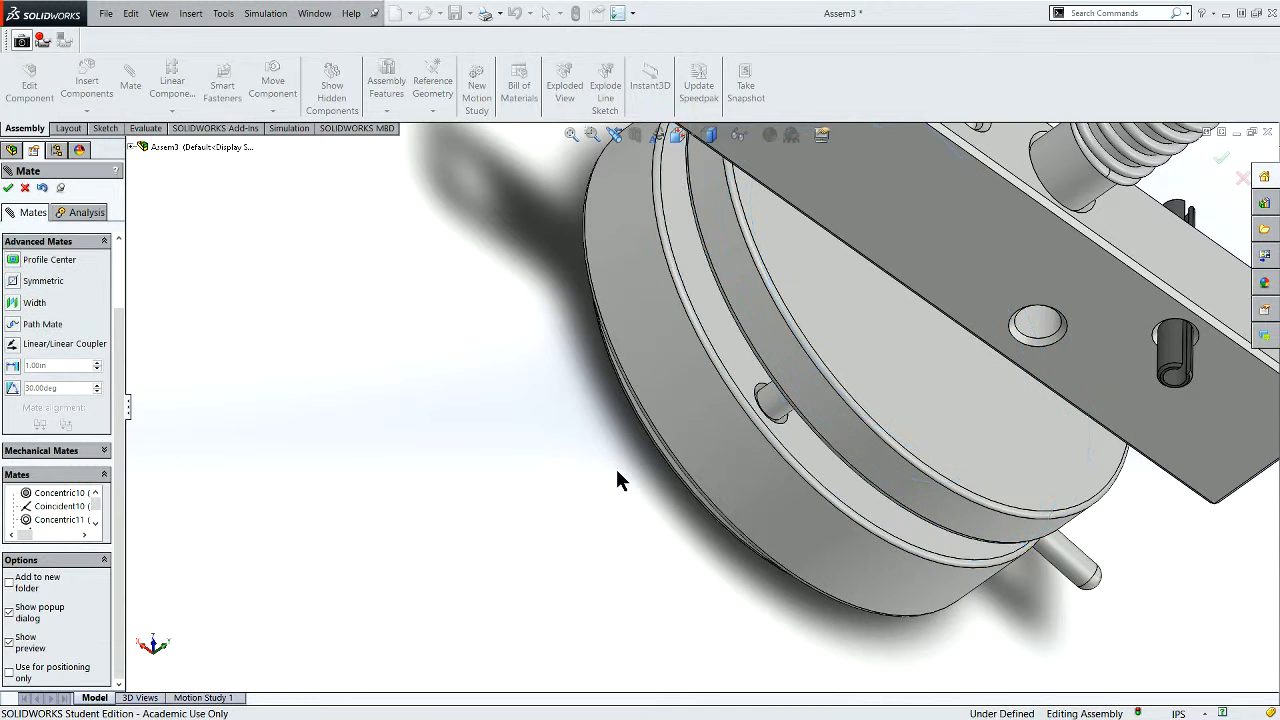
# - Slide the outer ring to test its limited travel and inspect the upper die from the front and back
pyautogui.scroll(4, 614, 469)
pyautogui.moveTo(694, 454); pyautogui.dragTo(731, 408, button='middle')
pyautogui.click(713, 433)
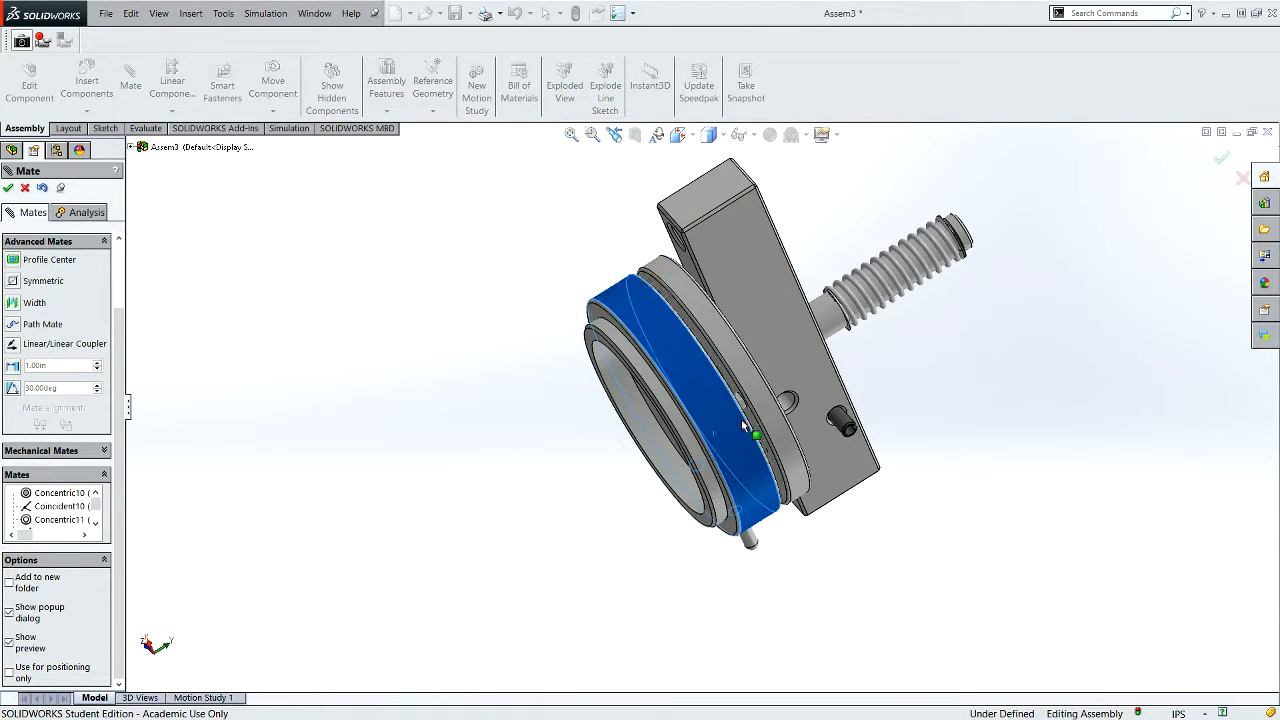
pyautogui.moveTo(748, 418)
pyautogui.mouseDown()
pyautogui.moveTo(667, 461)
pyautogui.moveTo(745, 428)
pyautogui.mouseUp()
pyautogui.moveTo(745, 428); pyautogui.dragTo(722, 418, button='middle')
pyautogui.scroll(-3, 705, 420)
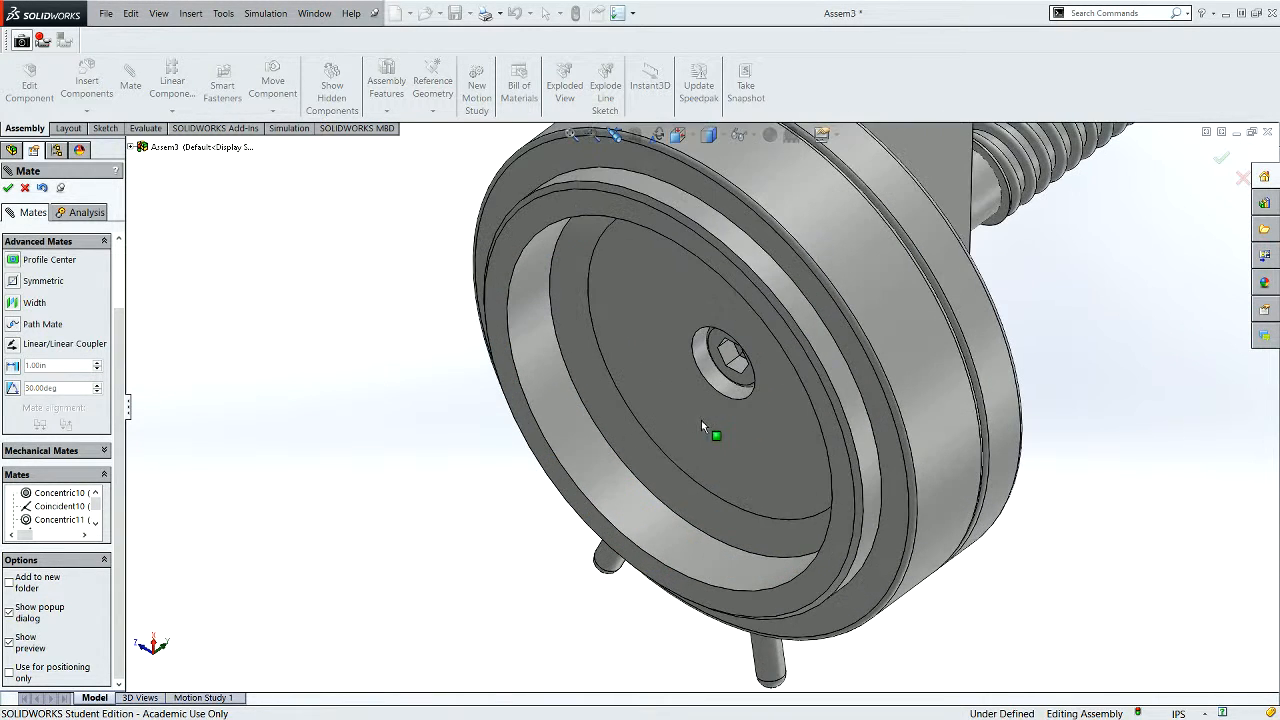
pyautogui.scroll(3, 695, 430)
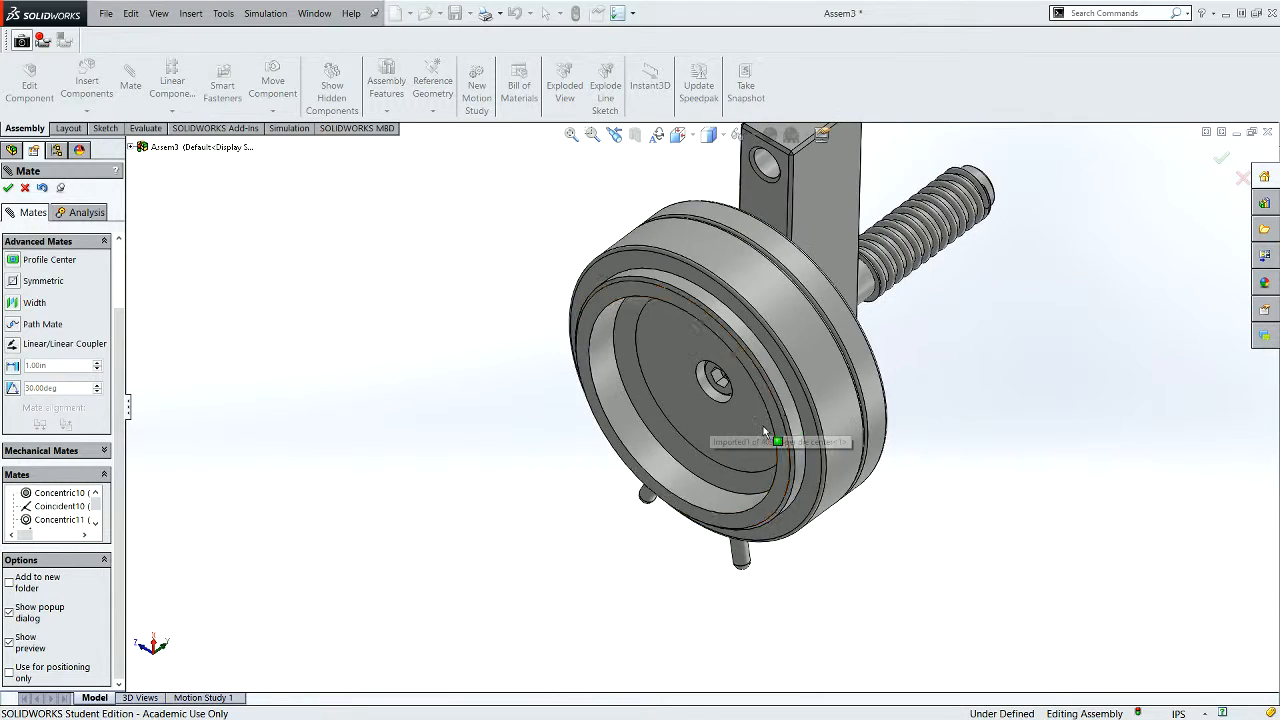
pyautogui.moveTo(763, 426); pyautogui.dragTo(805, 398, button='middle')
pyautogui.moveTo(827, 390); pyautogui.dragTo(853, 391)
pyautogui.scroll(3, 841, 403)
pyautogui.moveTo(841, 402); pyautogui.dragTo(655, 436, button='middle')
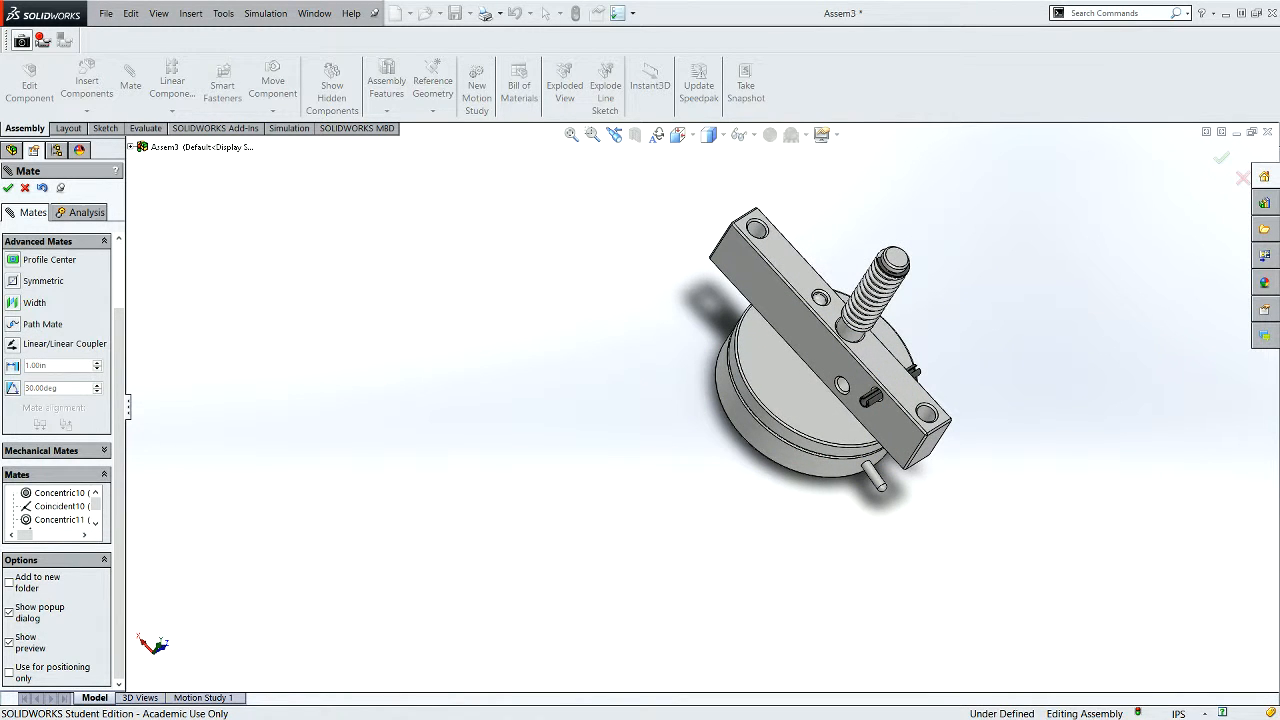
# - Leave the Mate command, then rebuild and save the assembly in the 8.1 Button Maker folder as "Upper die sub assembly"
pyautogui.click(105, 14)
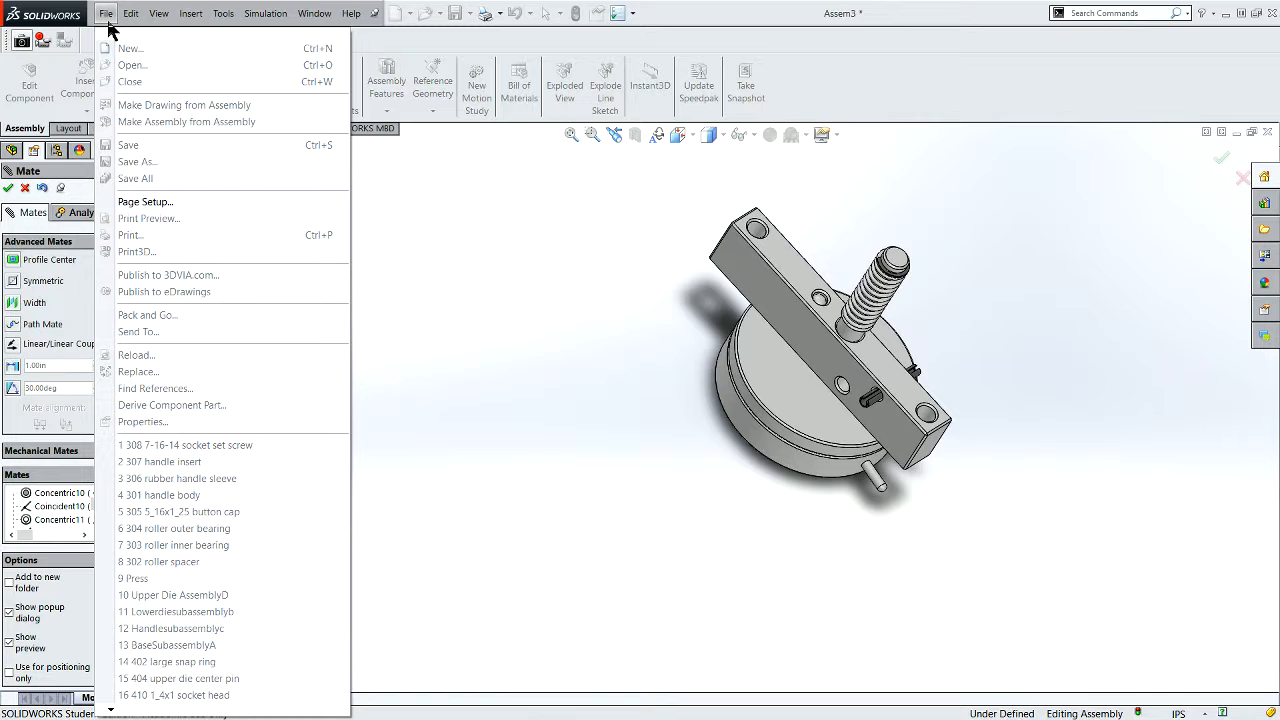
pyautogui.click(30, 192)
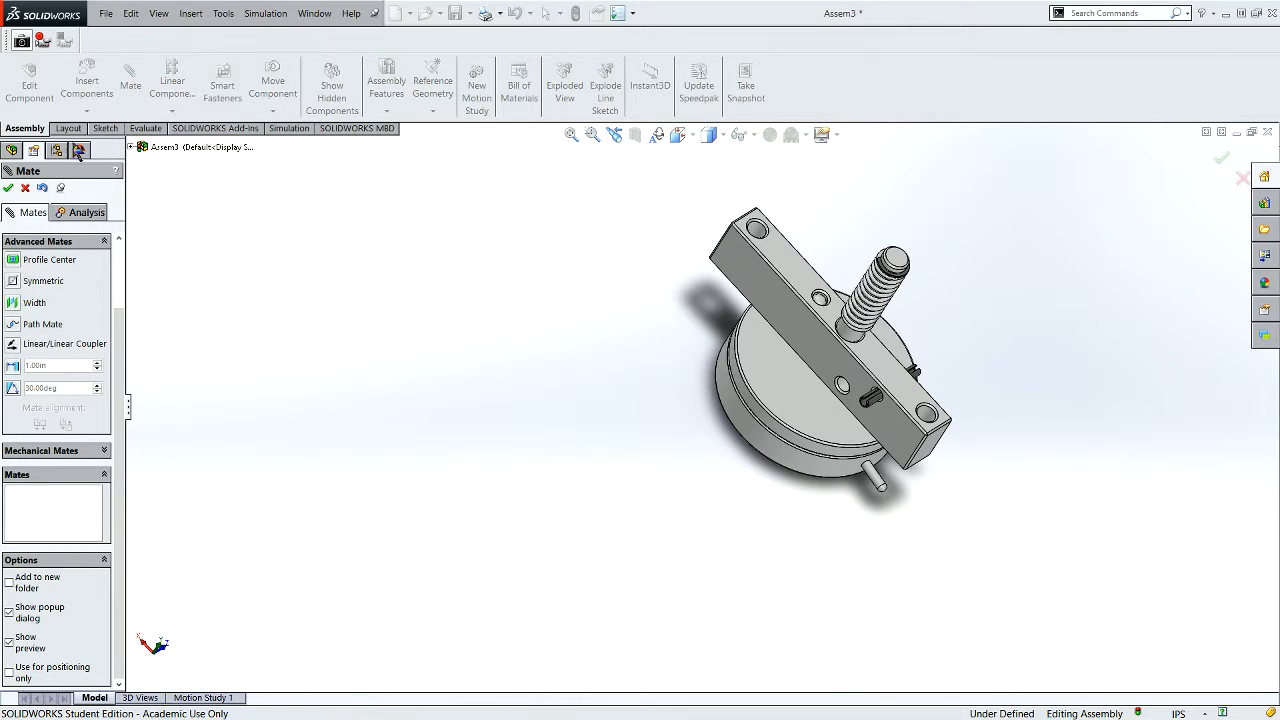
pyautogui.click(27, 187)
pyautogui.click(104, 14)
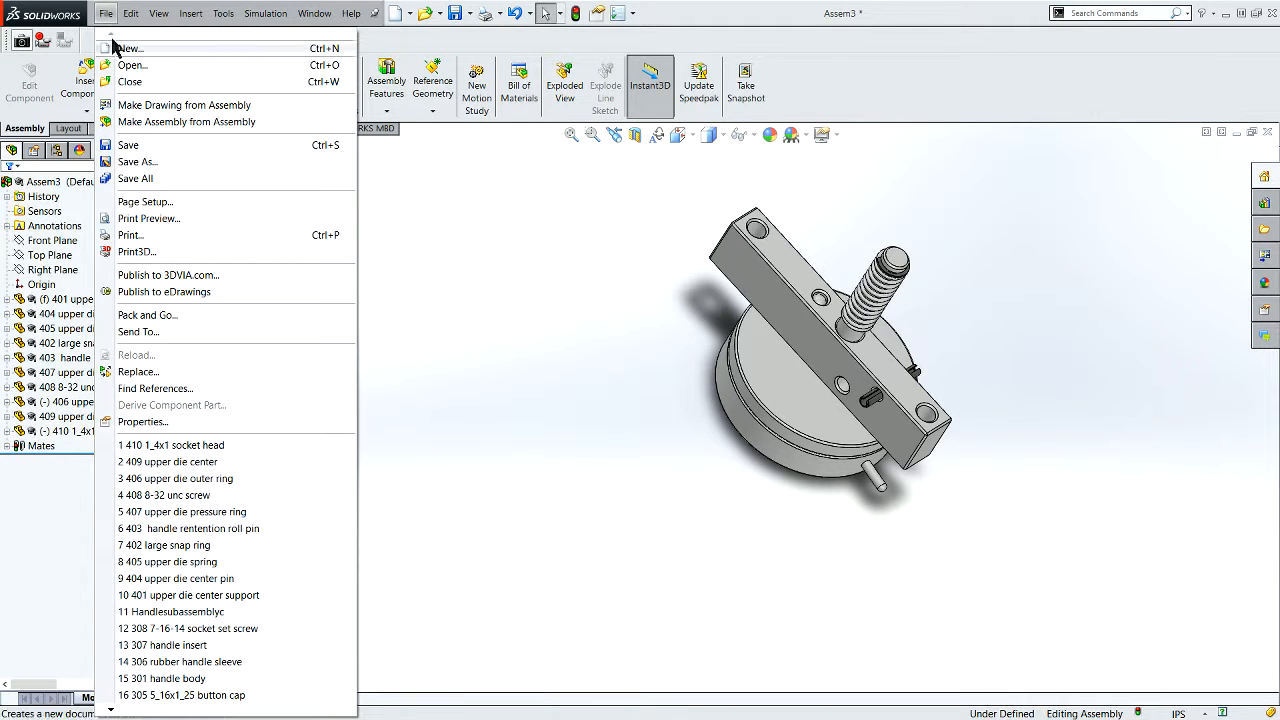
pyautogui.click(130, 146)
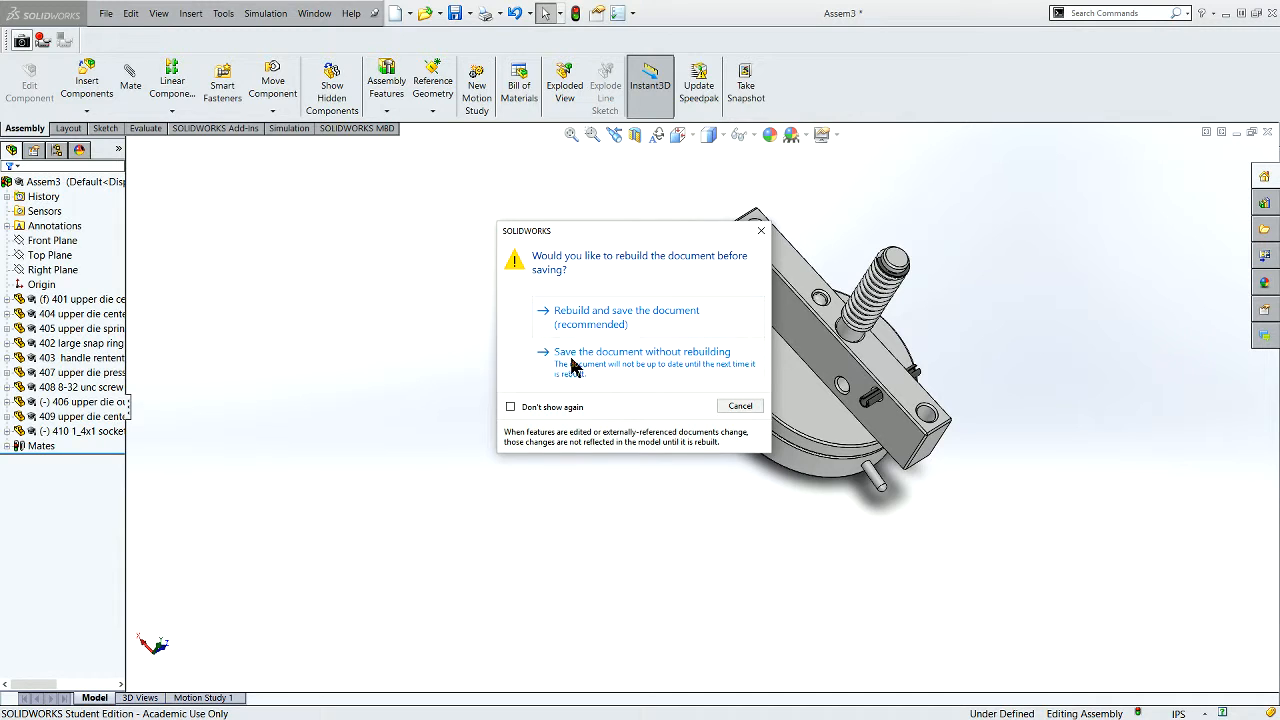
pyautogui.click(582, 340)
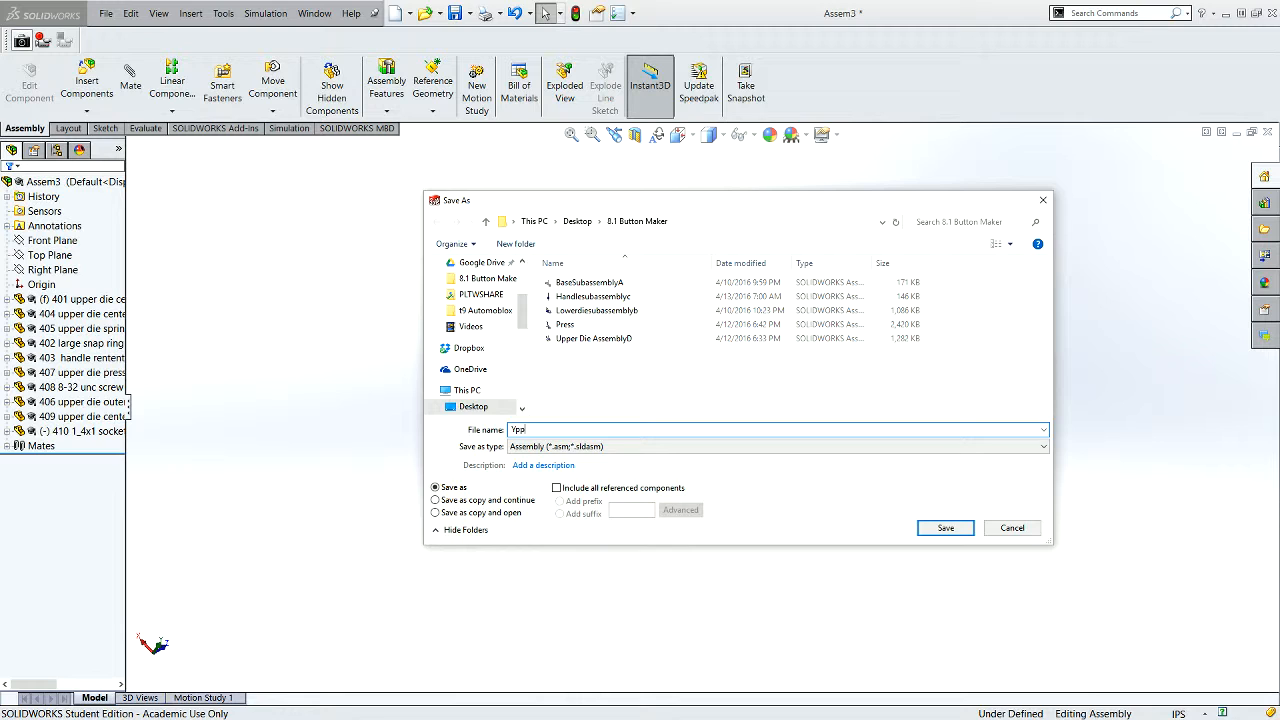
pyautogui.write('U')
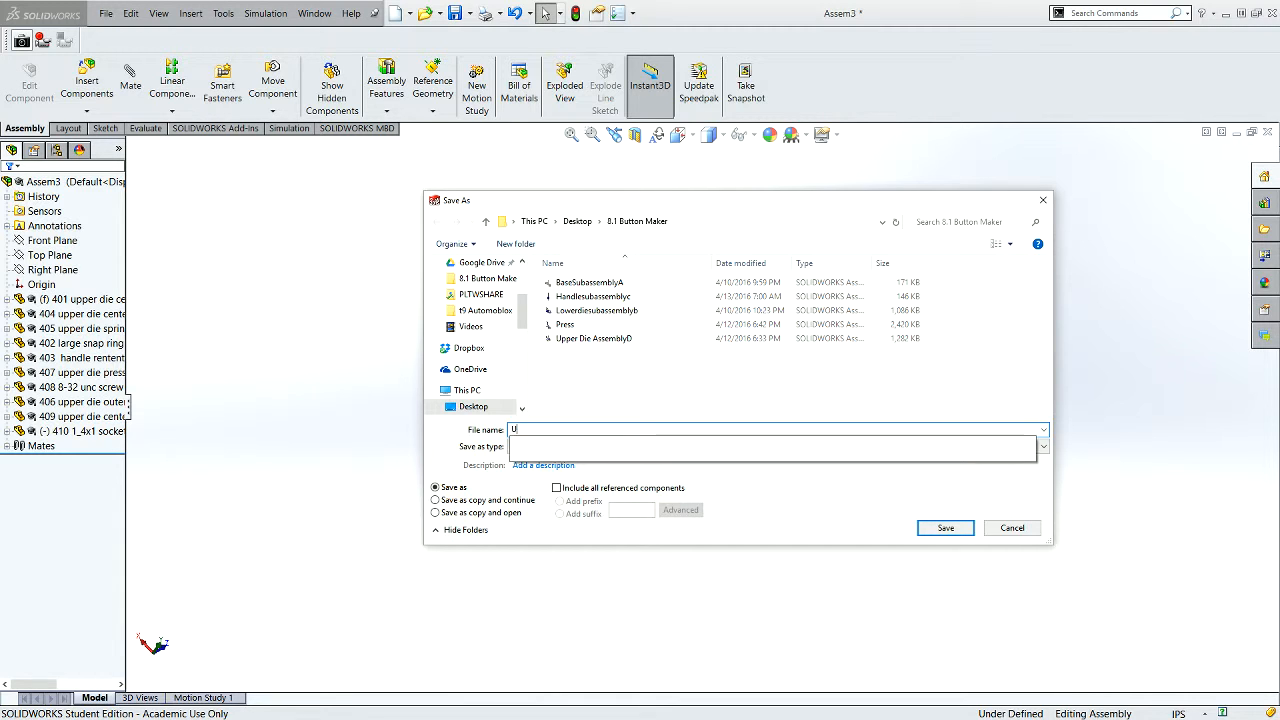
pyautogui.write('pper die')
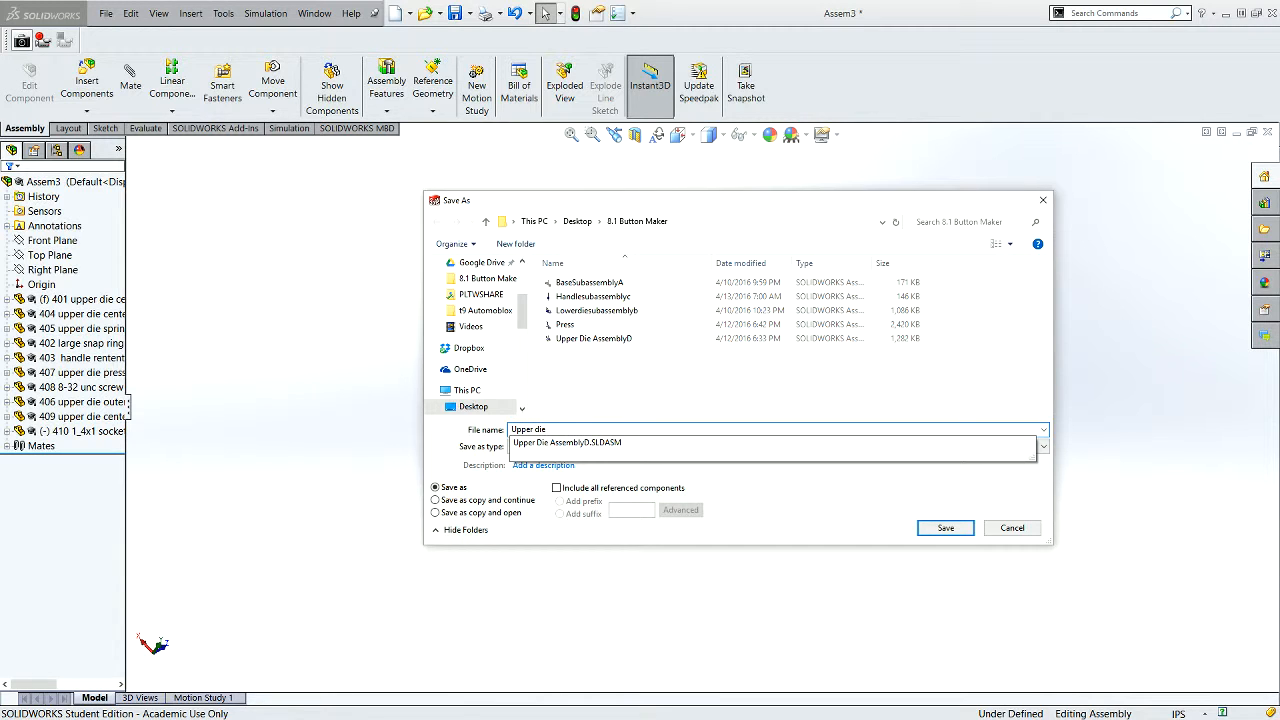
pyautogui.write(' sub assembly')
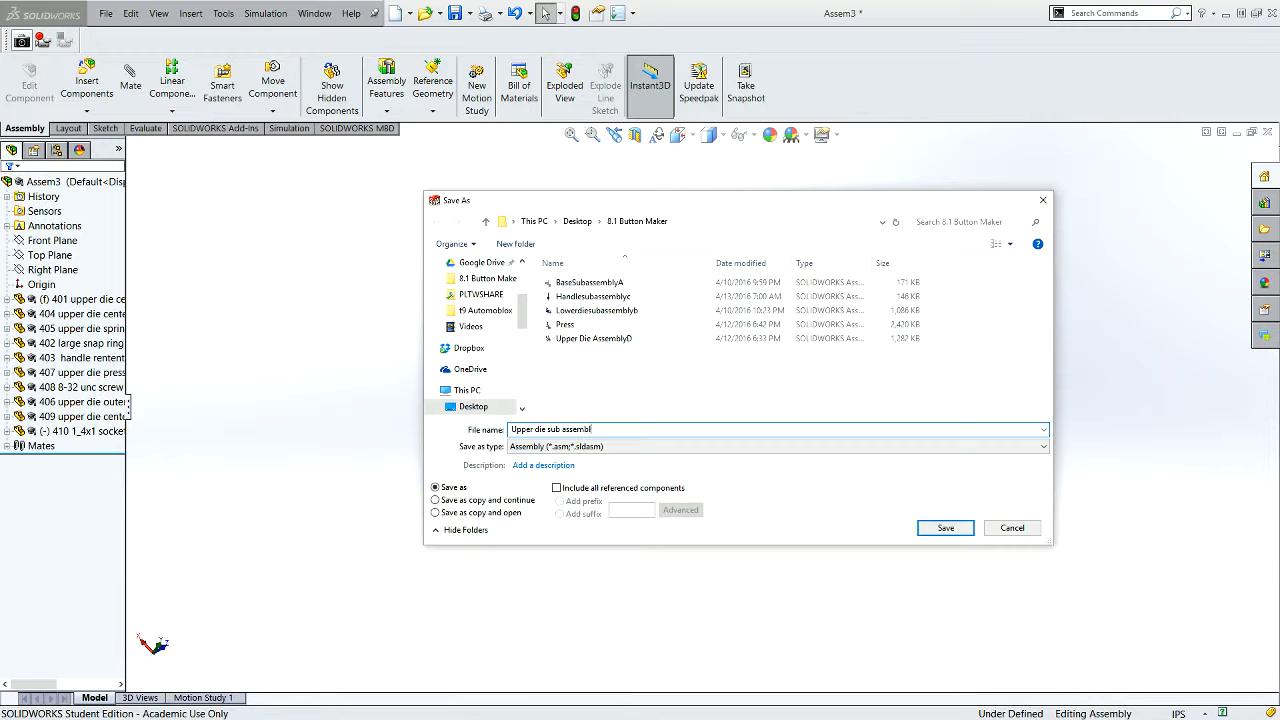